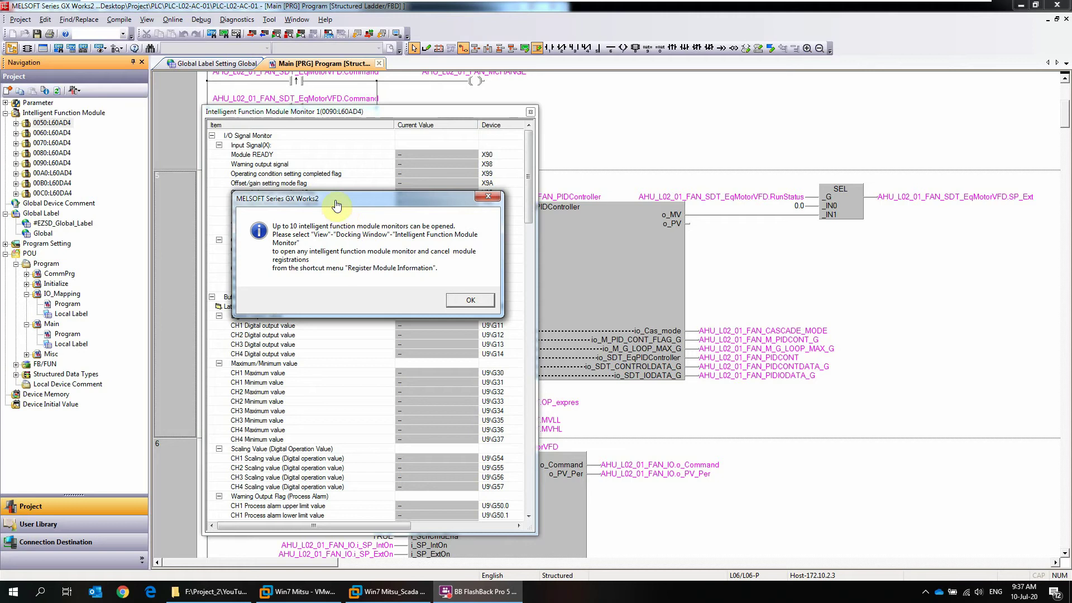
# Move the ten-monitor limit notice aside to read it, then dismiss it with OK.
pyautogui.moveTo(339, 200); pyautogui.dragTo(325, 203)
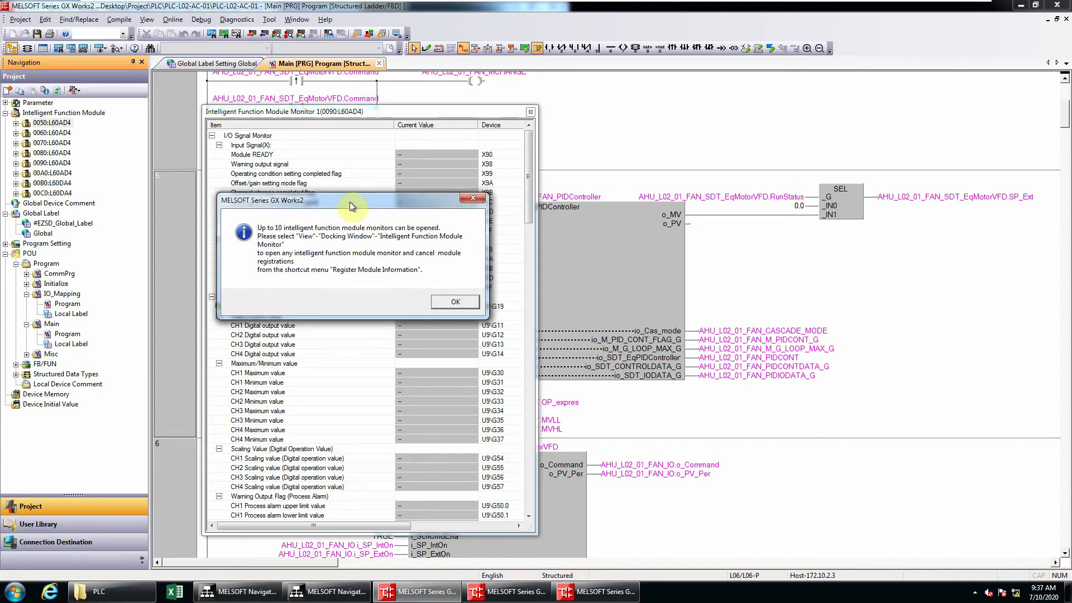
pyautogui.moveTo(350, 204); pyautogui.dragTo(358, 206)
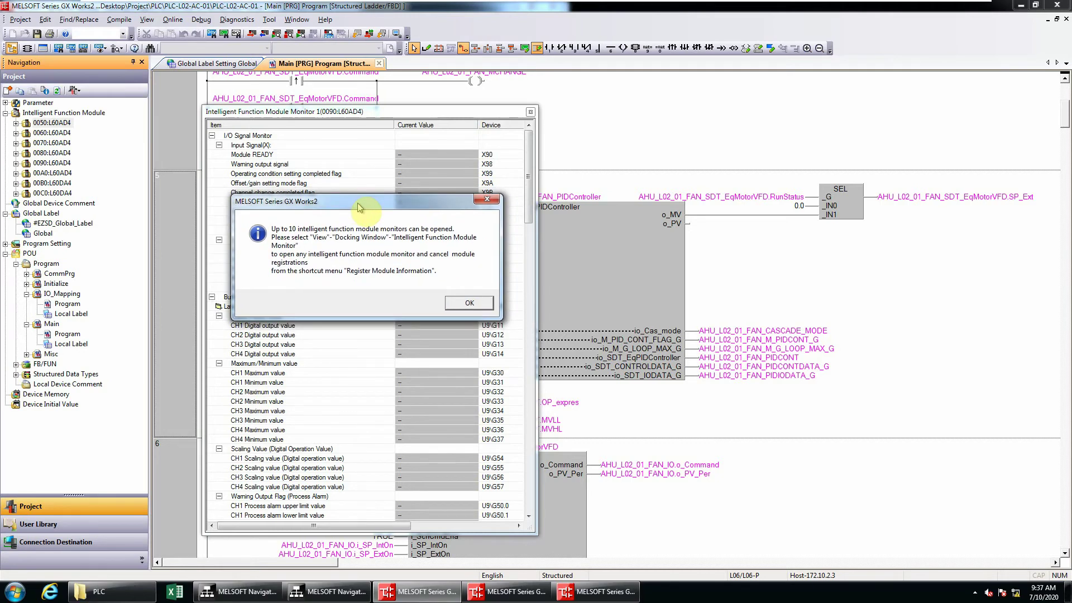
pyautogui.click(470, 304)
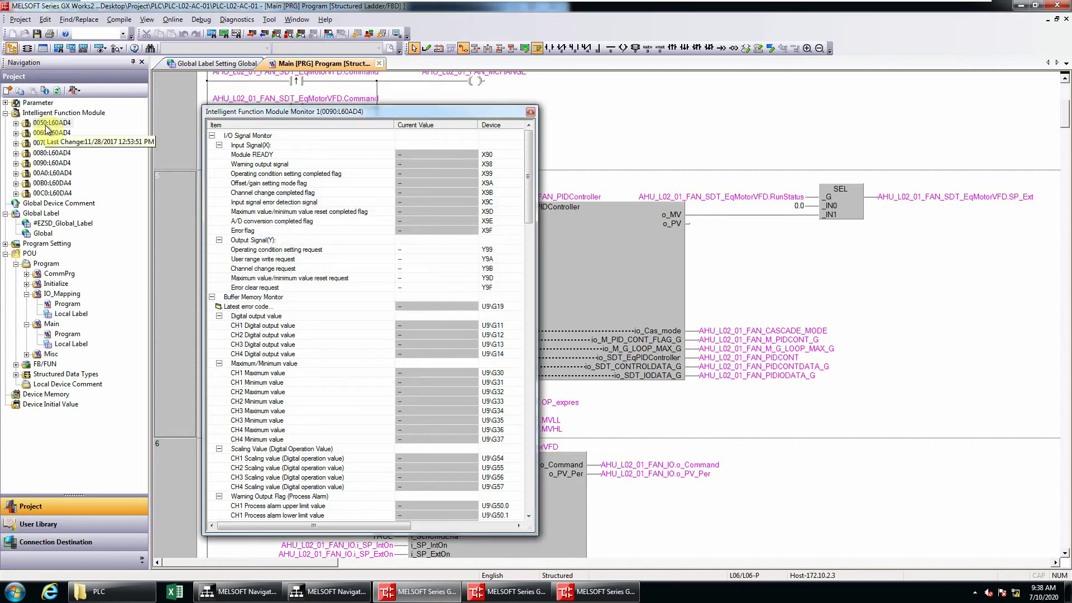
# Show the Module 1–10 Intelligent Function Module Monitor list under View > Docking Window.
pyautogui.moveTo(328, 114); pyautogui.dragTo(312, 96)
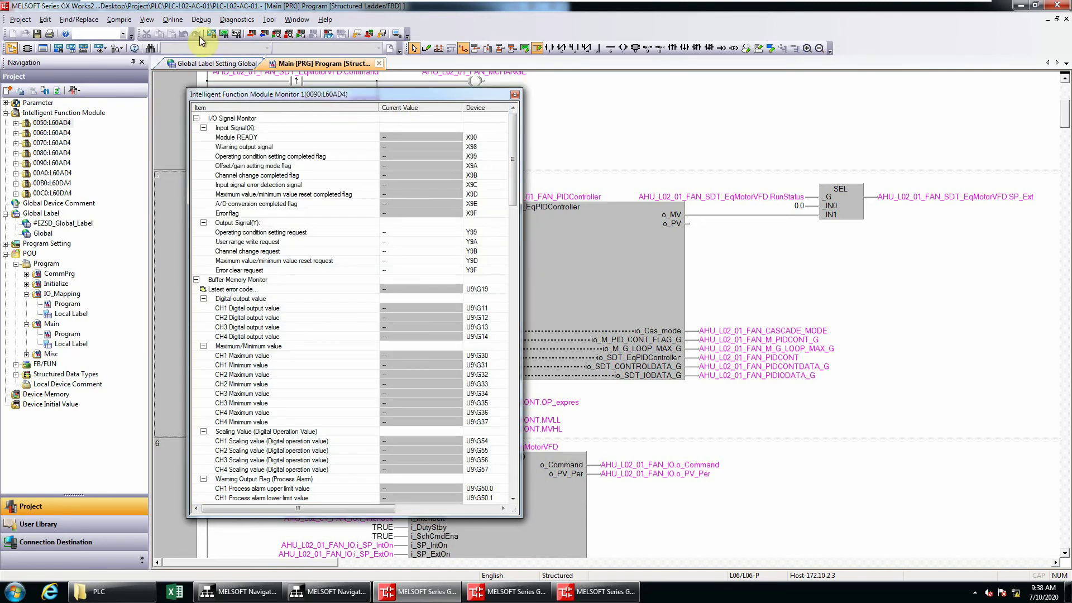
pyautogui.click(149, 24)
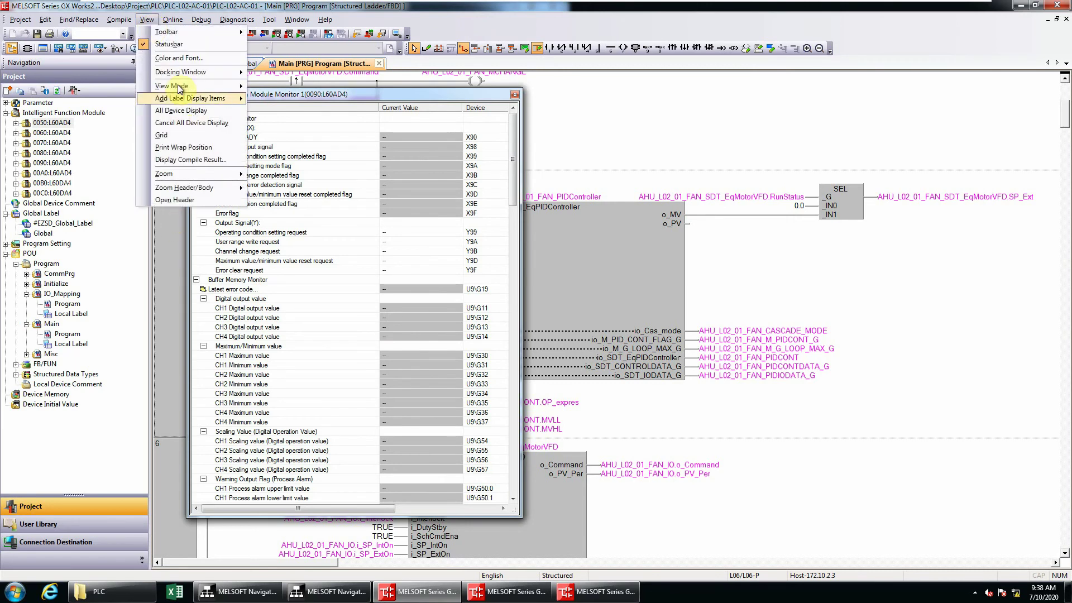
pyautogui.moveTo(181, 77)
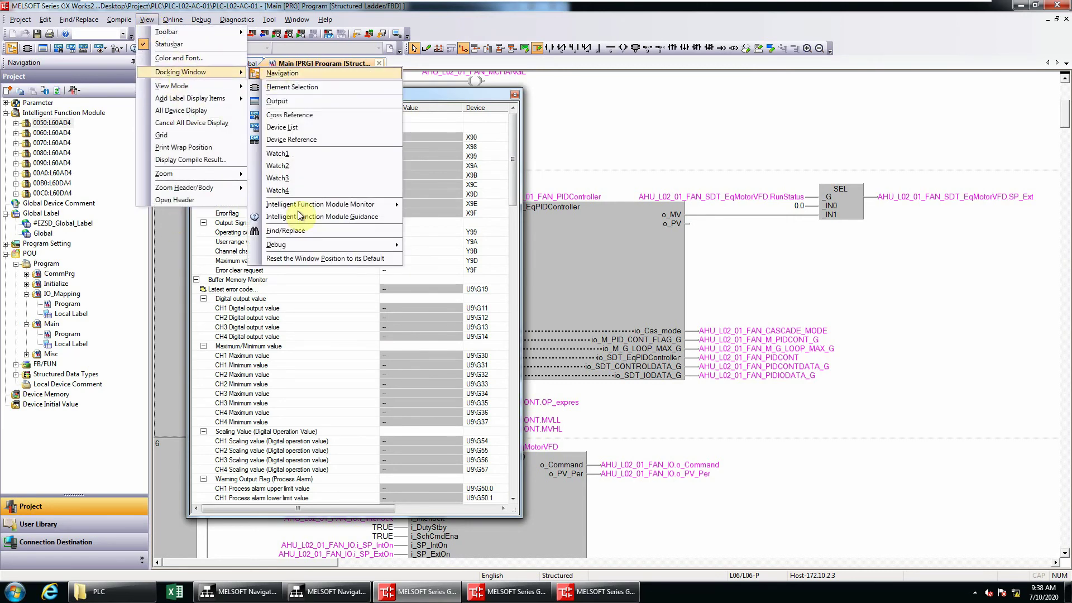
pyautogui.moveTo(296, 209)
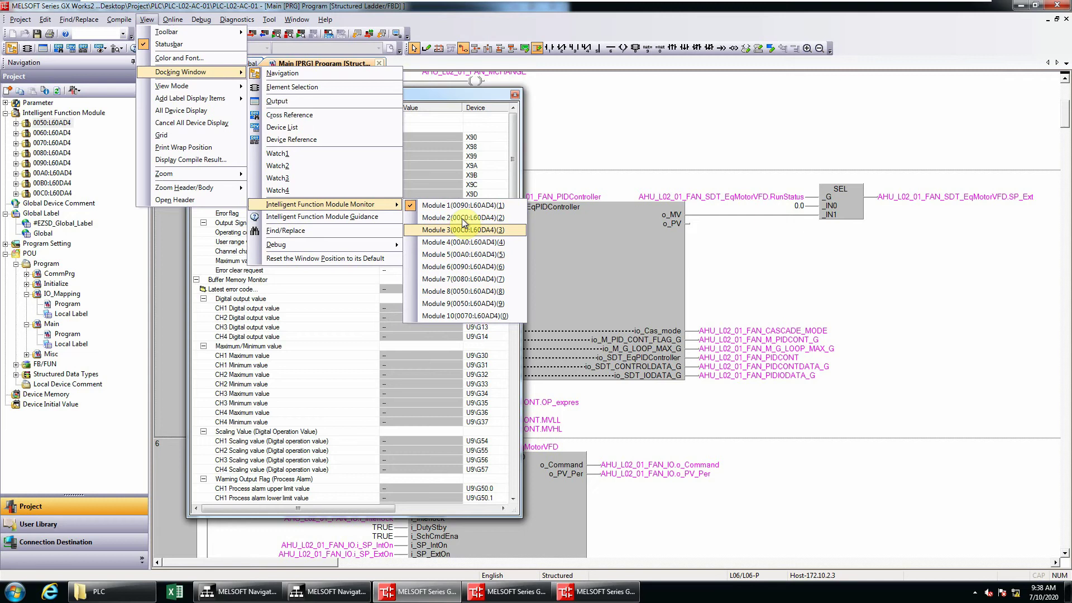
# Open Monitor 2 (00C0:L60DA4), delete its I/O Signal and Buffer Memory groups, and tab it with Monitor 1.
pyautogui.click(461, 218)
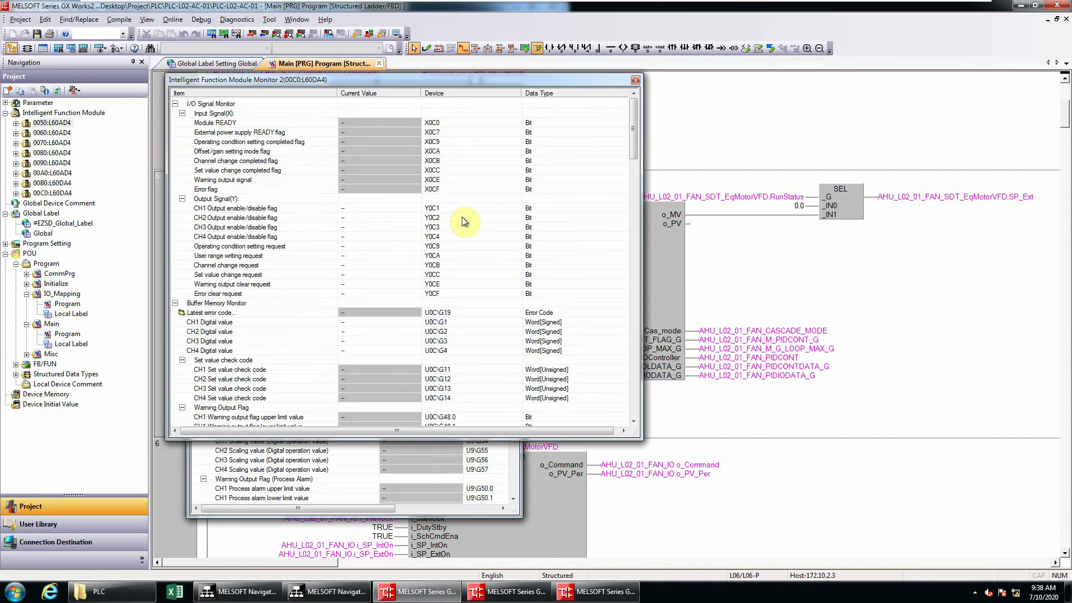
pyautogui.click(175, 106)
pyautogui.click(174, 114)
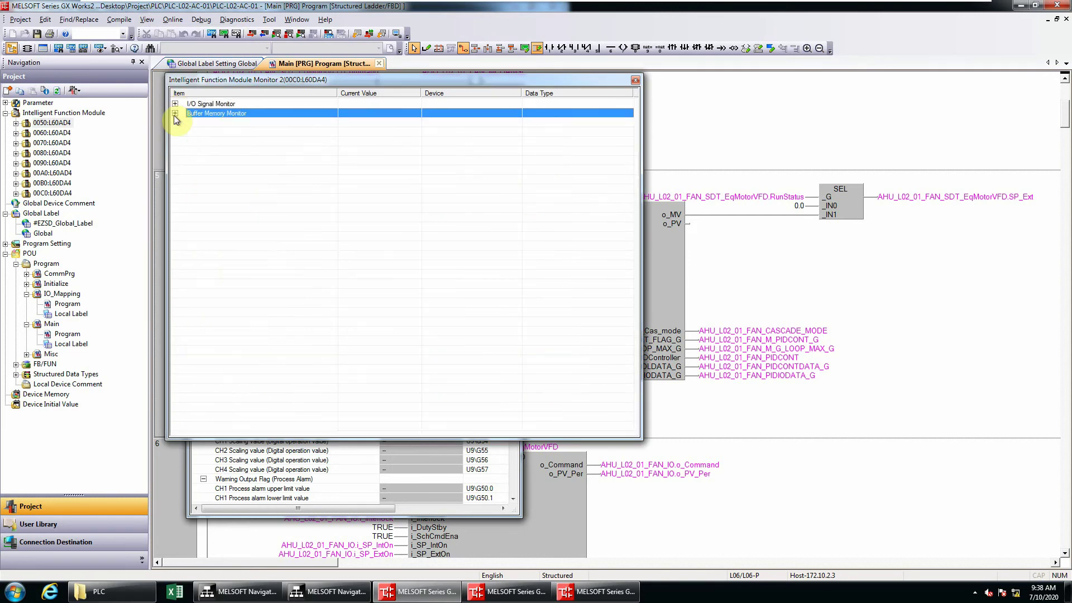
pyautogui.click(228, 155)
pyautogui.click(223, 115)
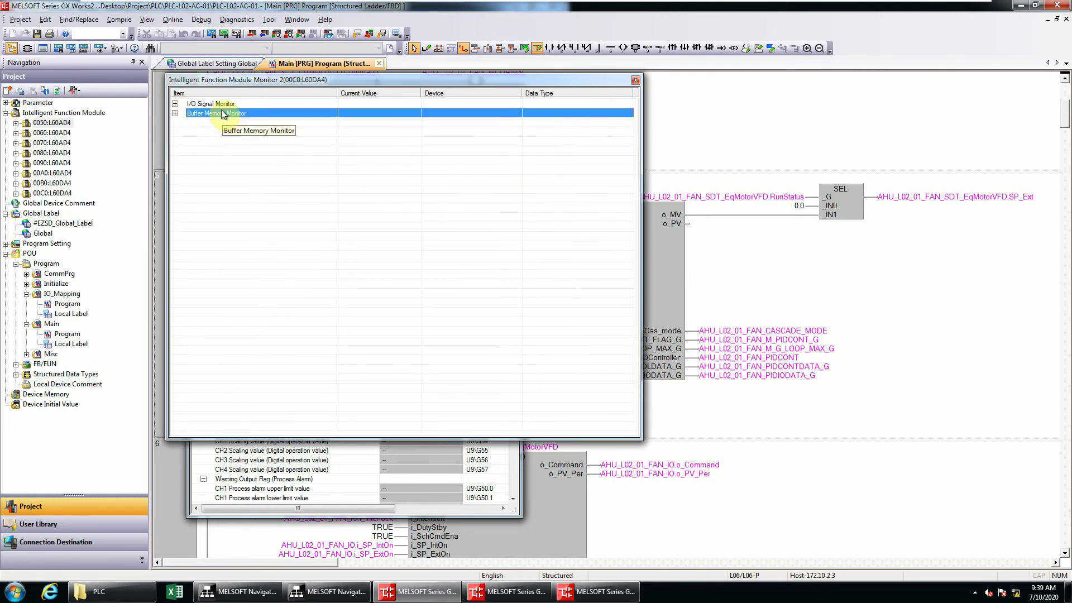
pyautogui.keyDown('shift'); pyautogui.click(223, 106); pyautogui.keyUp('shift')
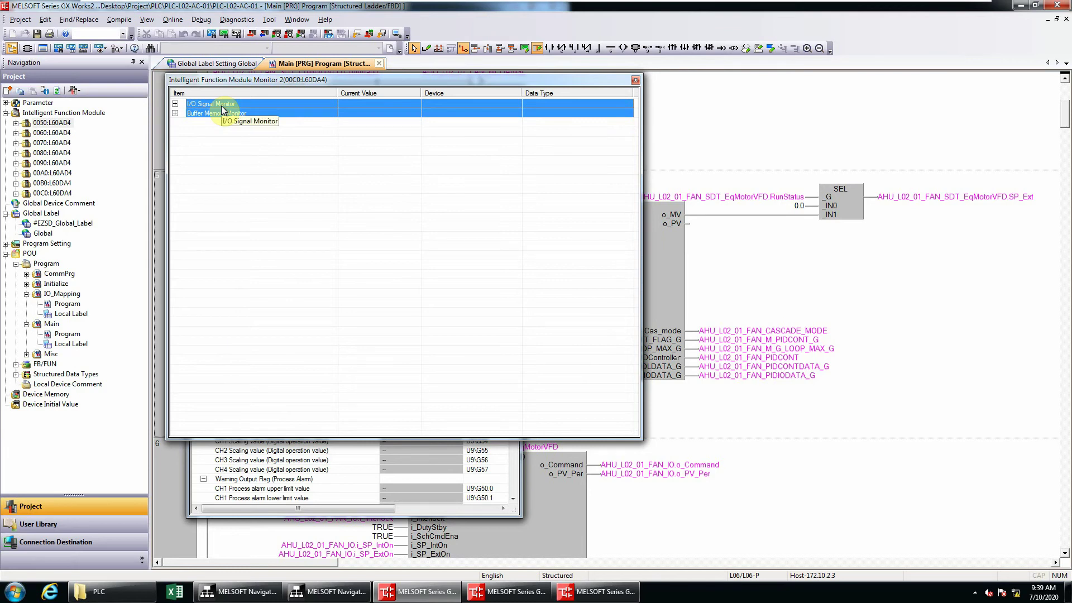
pyautogui.rightClick(222, 109)
pyautogui.click(246, 152)
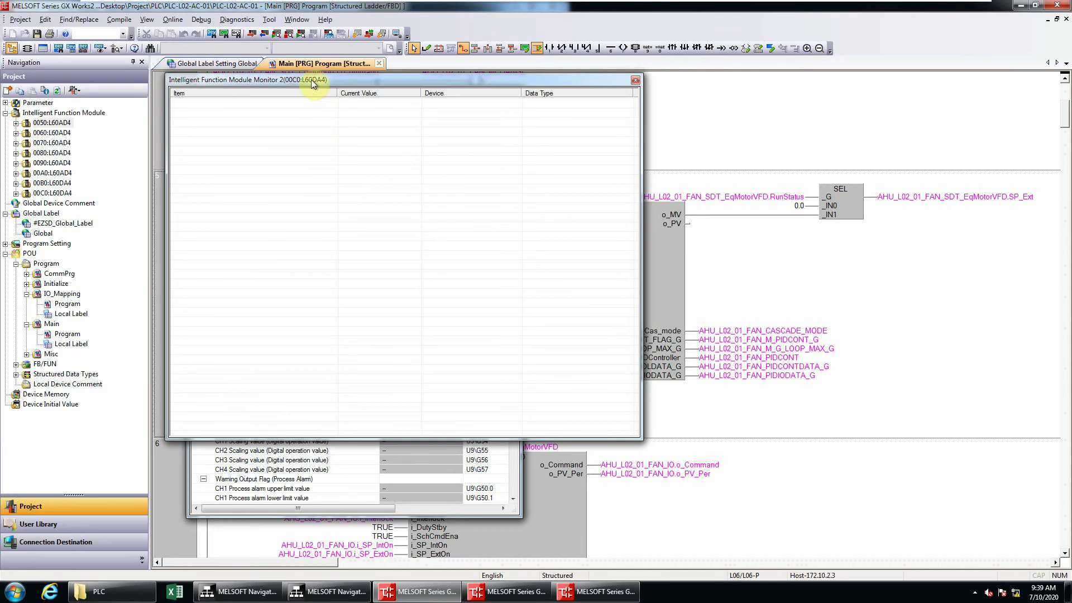
pyautogui.moveTo(286, 81); pyautogui.dragTo(302, 120)
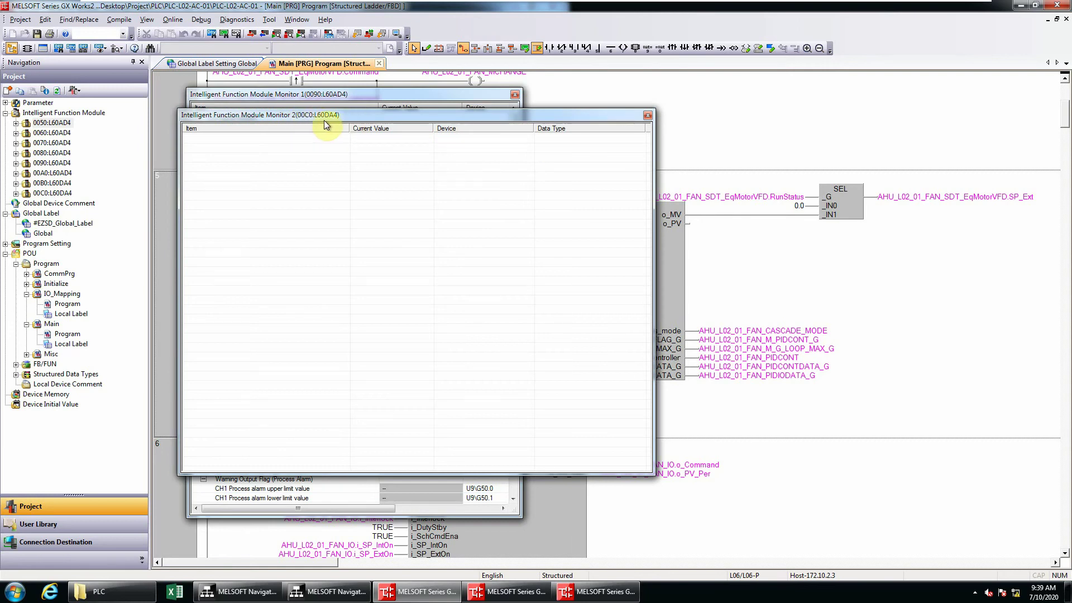
pyautogui.moveTo(356, 115); pyautogui.dragTo(352, 100)
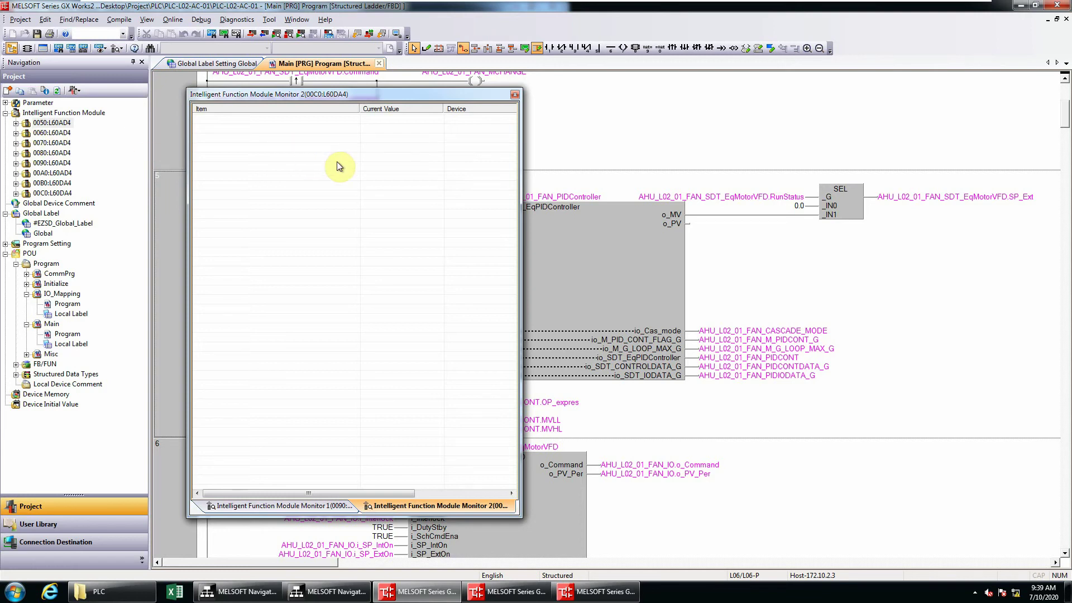
# Register 0070:L60AD4 to Monitor 2 from the Navigation tree, then delete both its item groups.
pyautogui.click(43, 143)
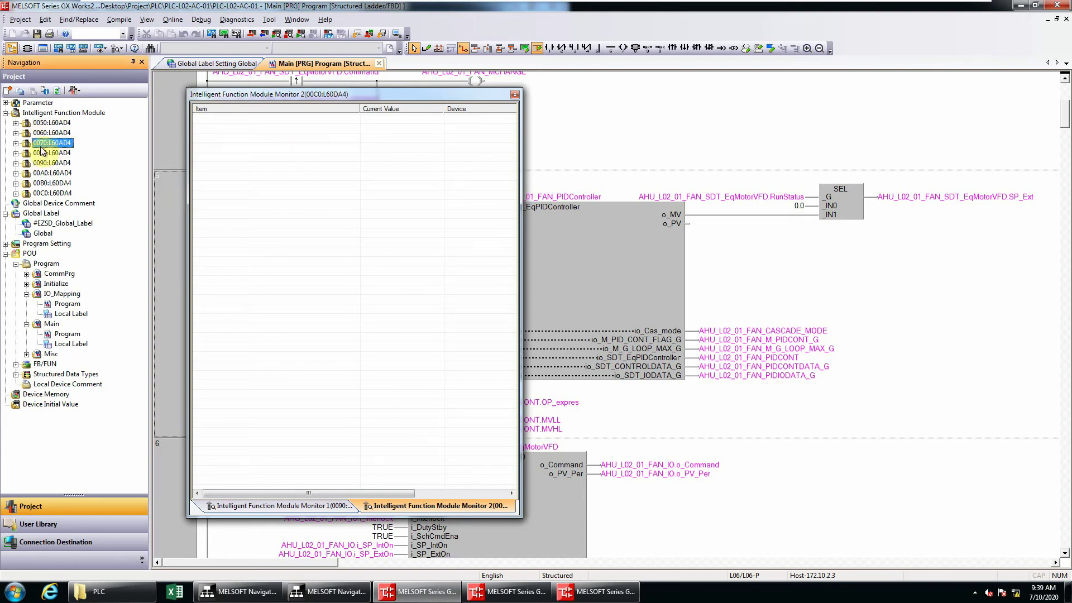
pyautogui.moveTo(45, 144); pyautogui.dragTo(304, 157)
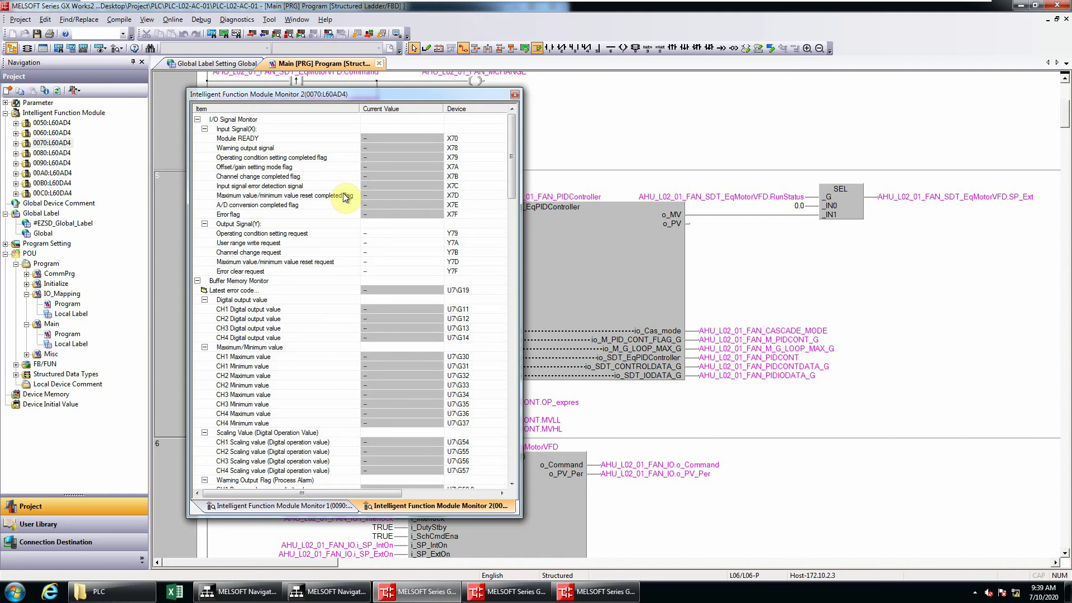
pyautogui.click(197, 120)
pyautogui.doubleClick(291, 129)
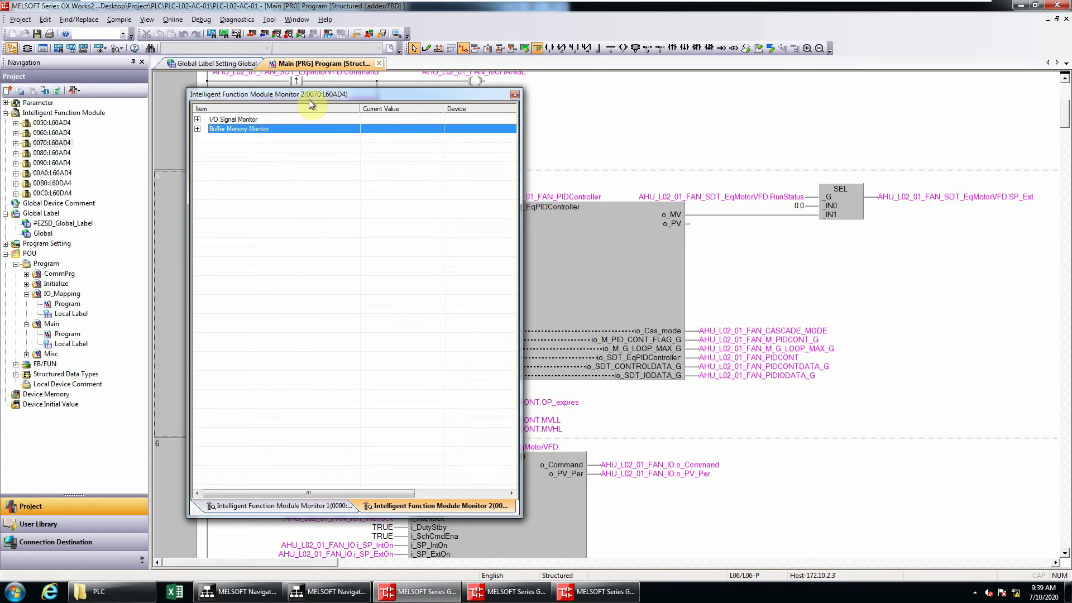
pyautogui.click(269, 152)
pyautogui.click(246, 119)
pyautogui.click(289, 162)
pyautogui.moveTo(289, 163); pyautogui.dragTo(263, 133)
pyautogui.rightClick(257, 124)
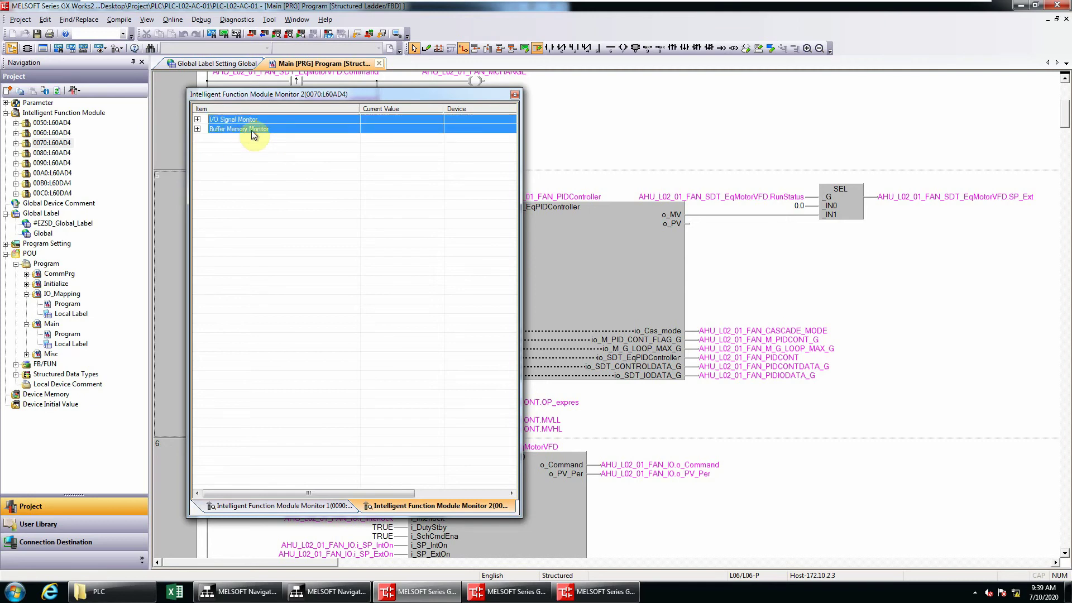
pyautogui.click(281, 174)
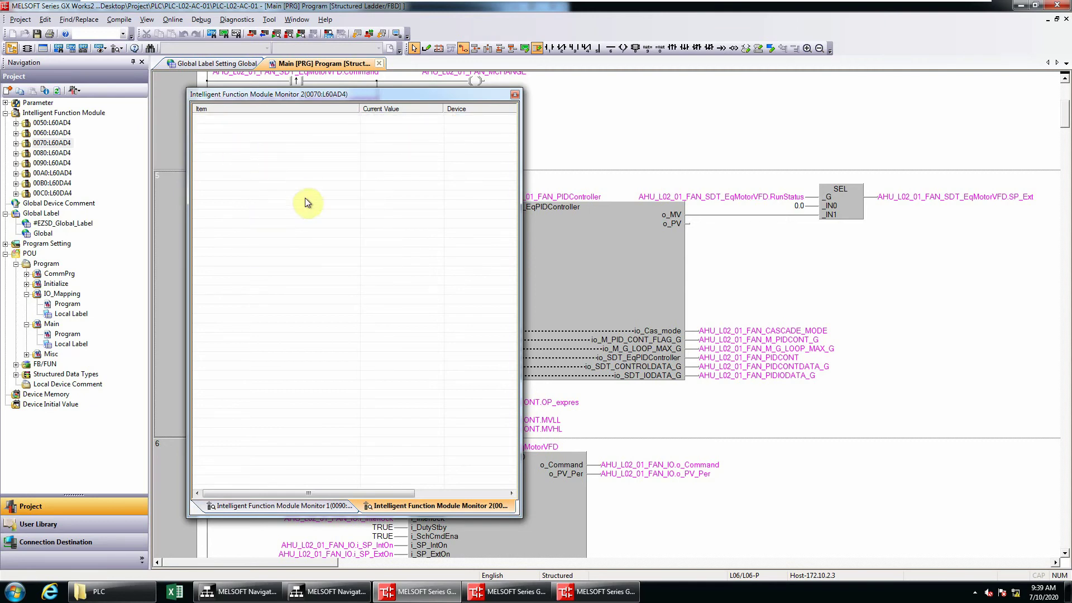
# Register 00B0:L60DA4 to Monitor 2 and collapse its I/O Signal and Buffer Memory groups.
pyautogui.moveTo(53, 183); pyautogui.dragTo(330, 216)
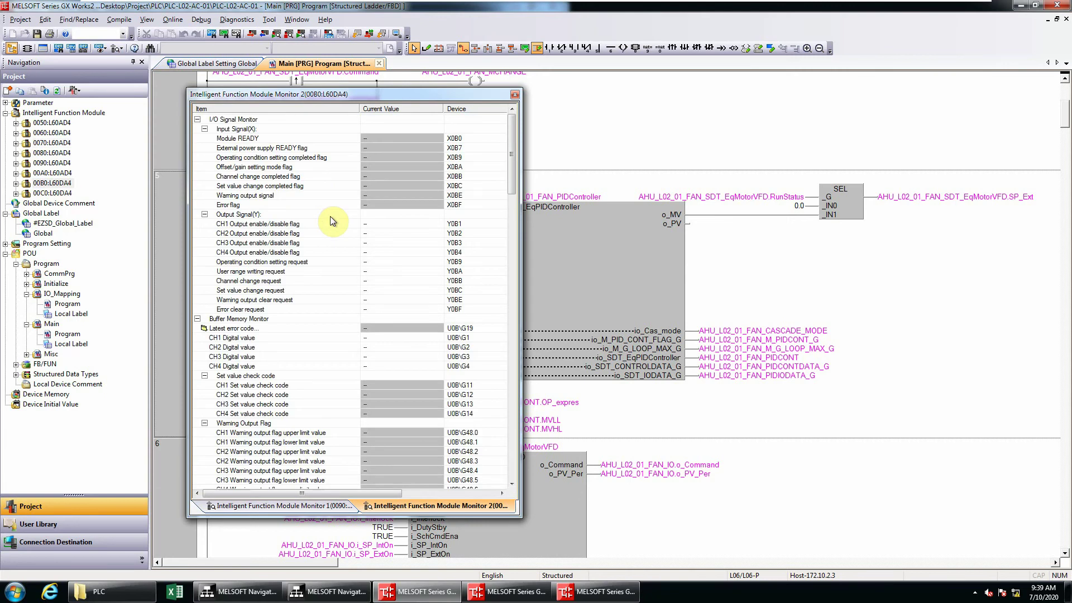
pyautogui.click(197, 119)
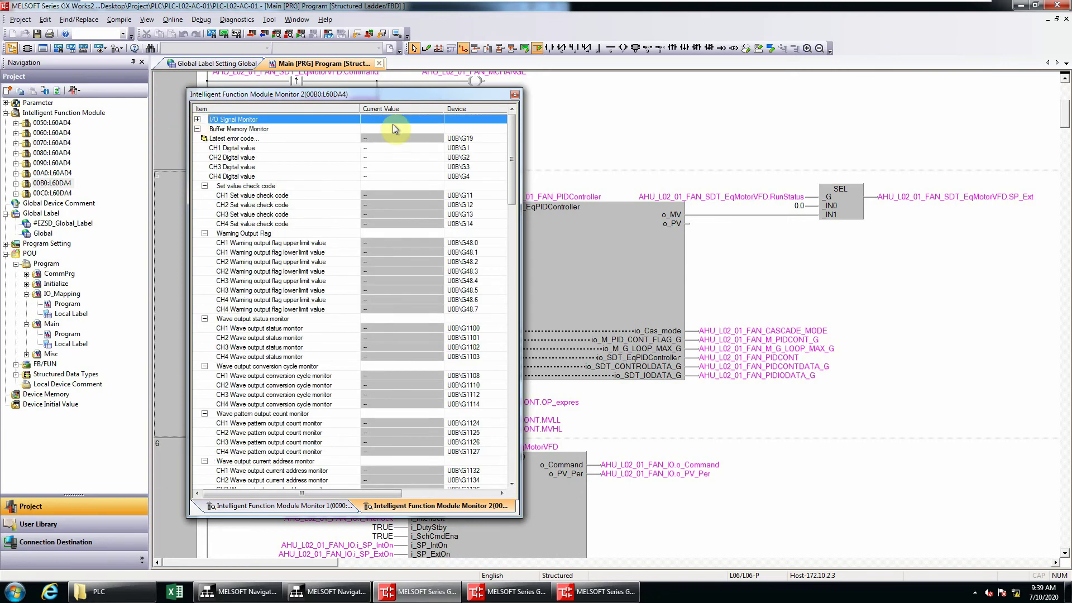
pyautogui.click(197, 129)
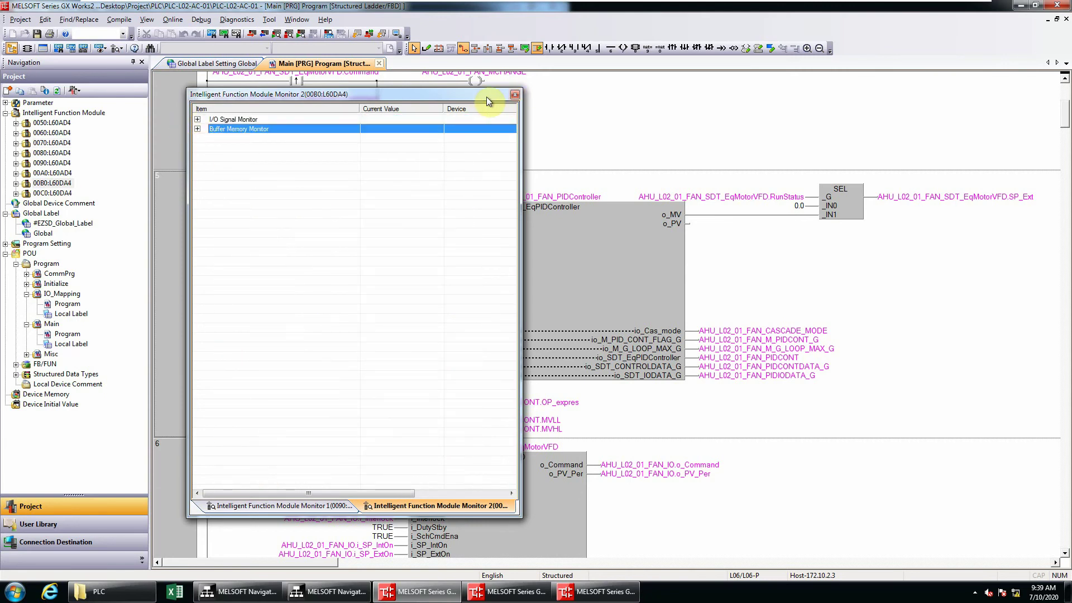
pyautogui.moveTo(487, 96); pyautogui.dragTo(466, 109)
# Register module 0050:L60AD4 to Monitor 2 via Register Module Information and collapse its groups.
pyautogui.click(349, 222)
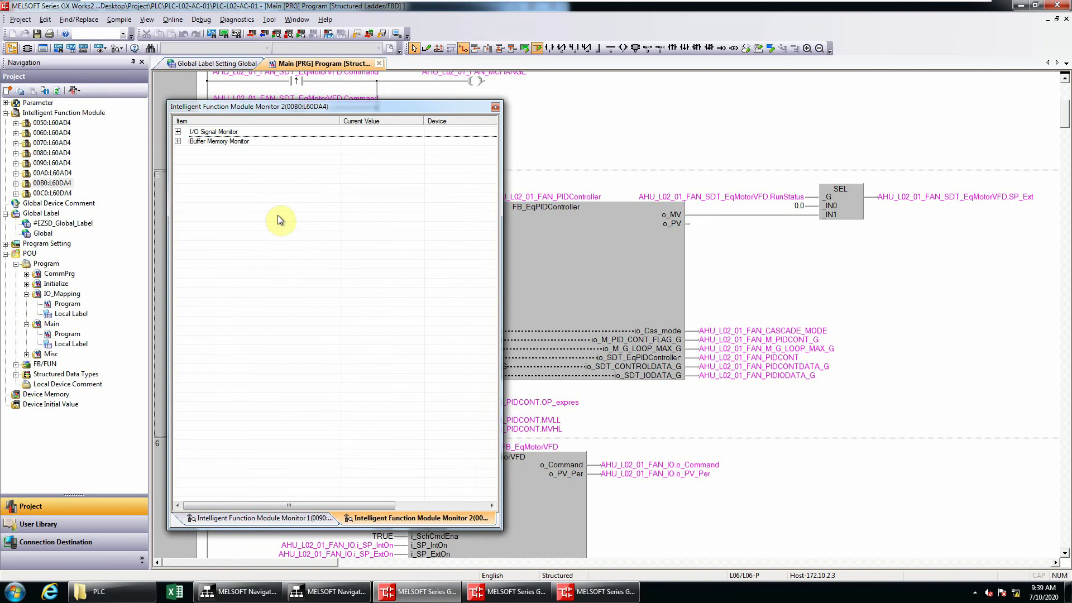
pyautogui.rightClick(277, 216)
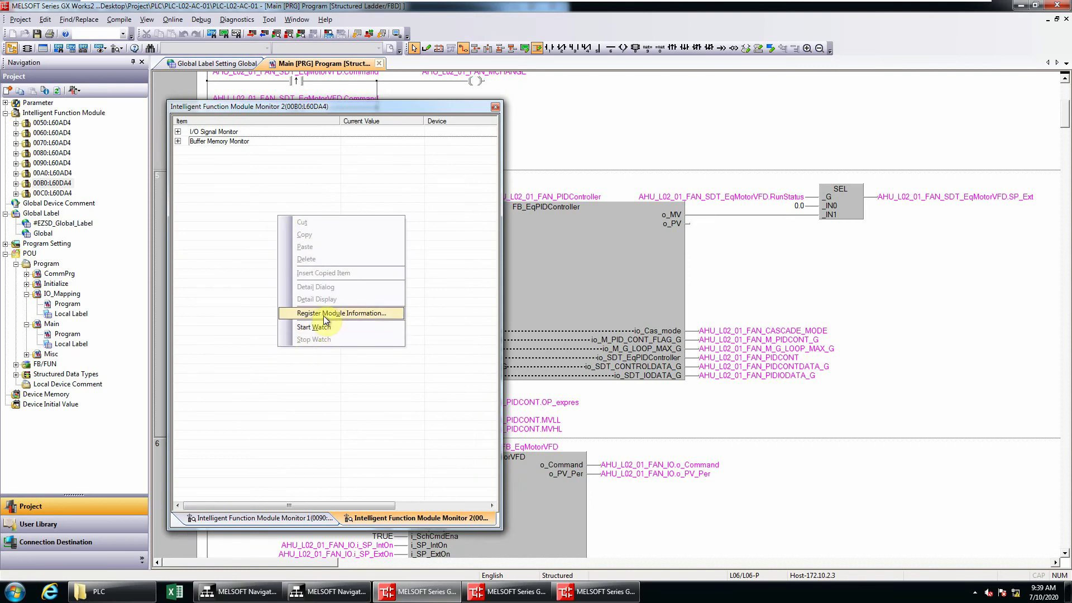
pyautogui.rightClick(237, 168)
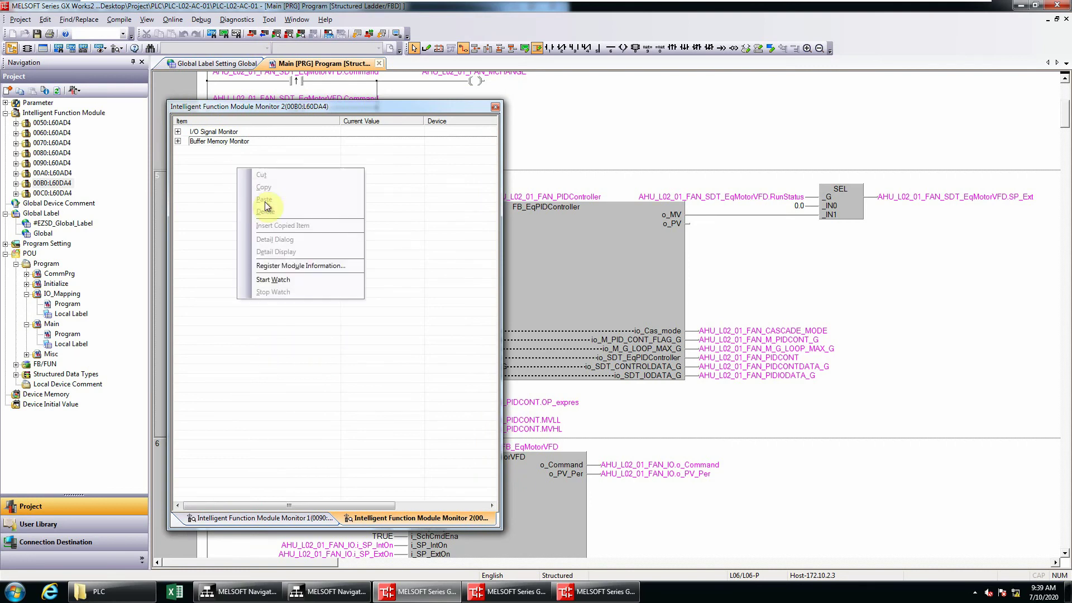
pyautogui.click(278, 266)
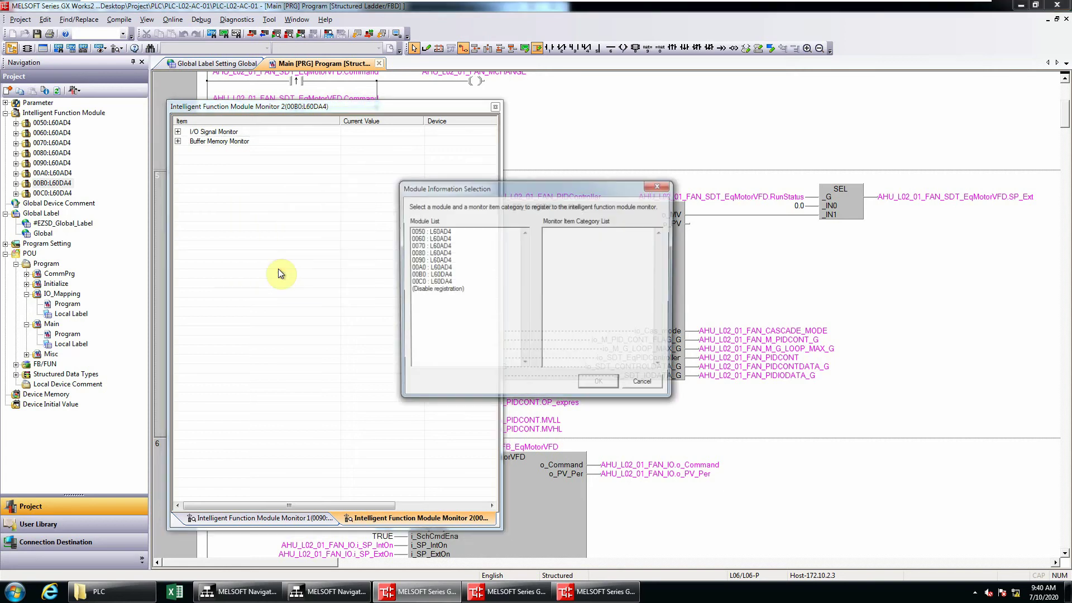
pyautogui.moveTo(457, 177); pyautogui.dragTo(268, 173)
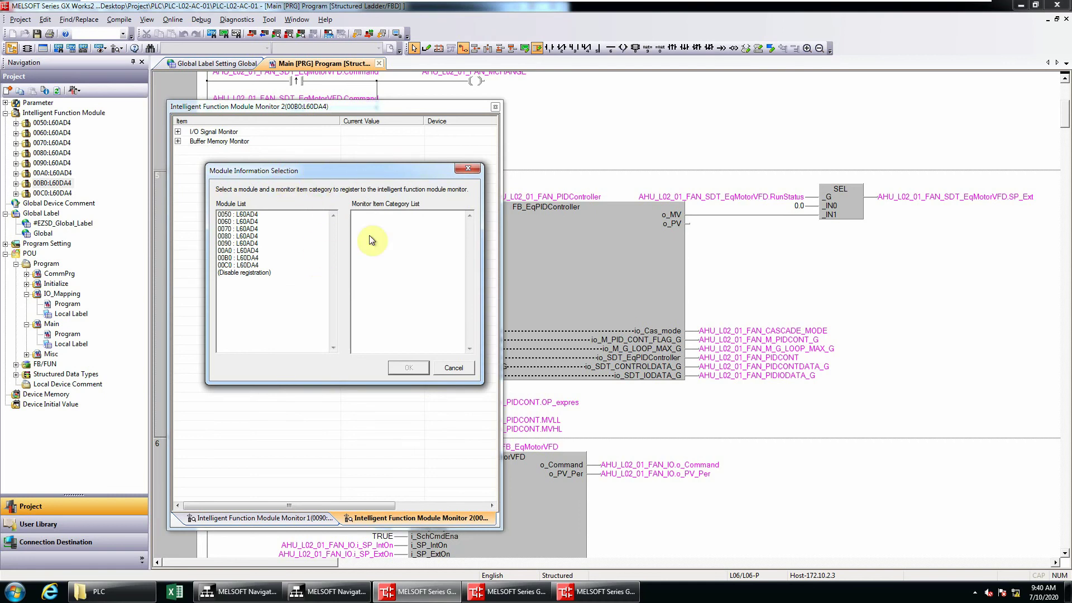
pyautogui.click(240, 236)
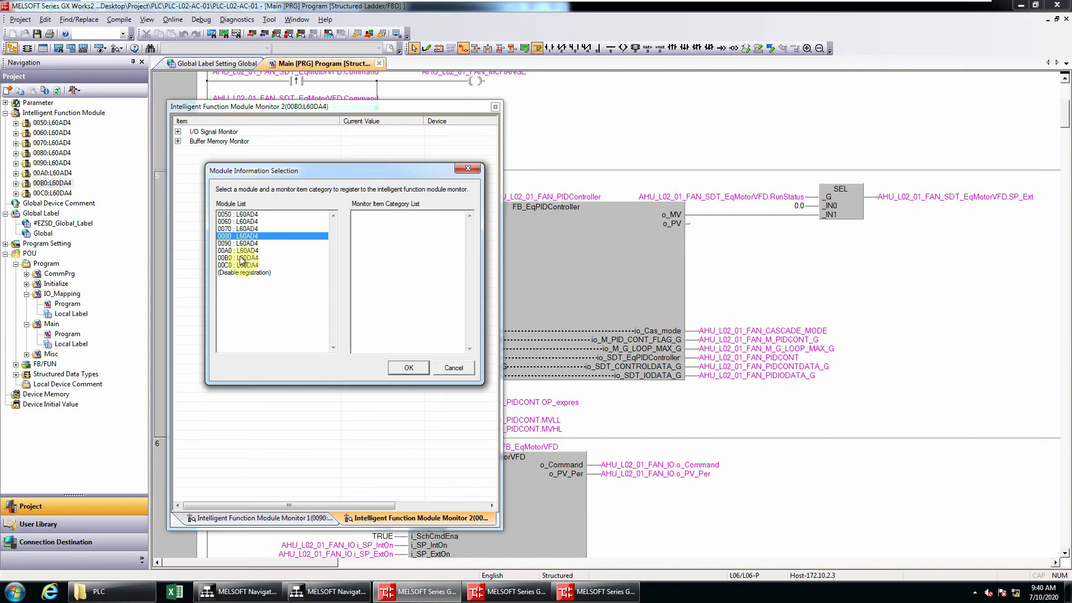
pyautogui.click(233, 216)
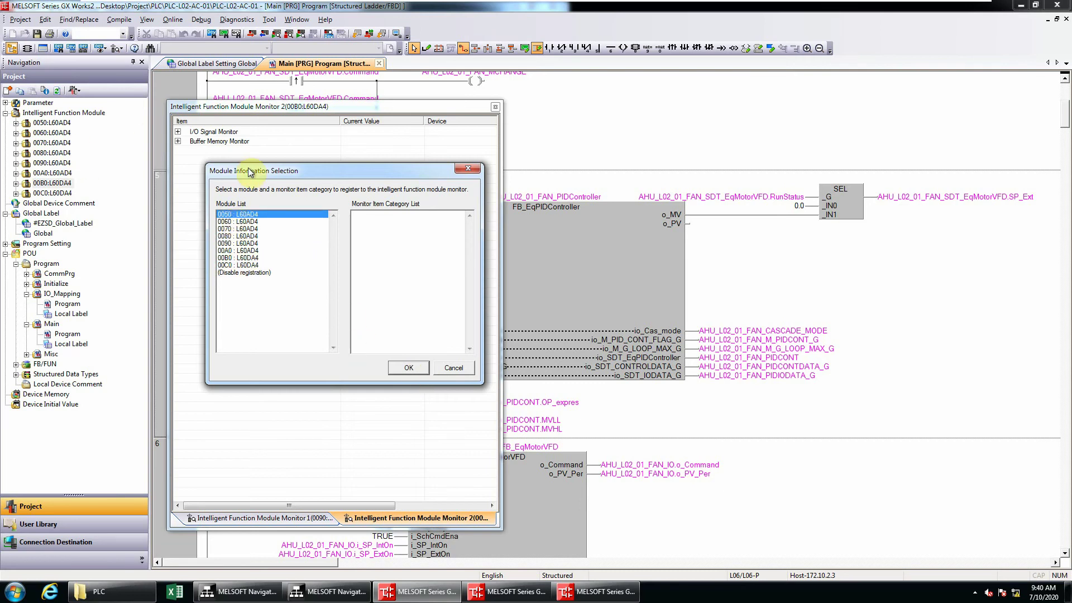
pyautogui.click(408, 368)
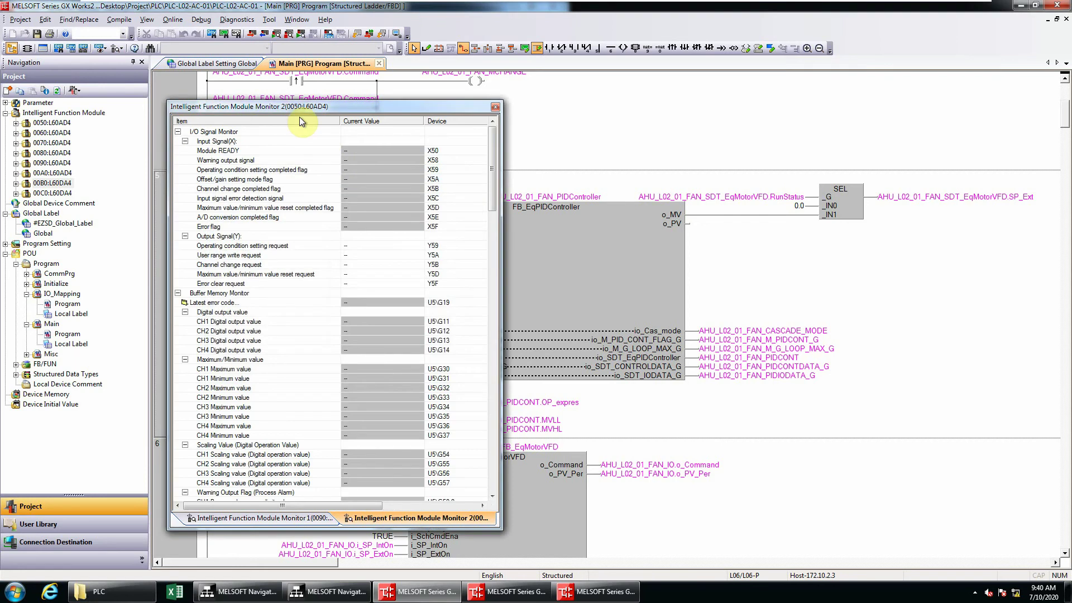
pyautogui.click(178, 132)
pyautogui.click(177, 141)
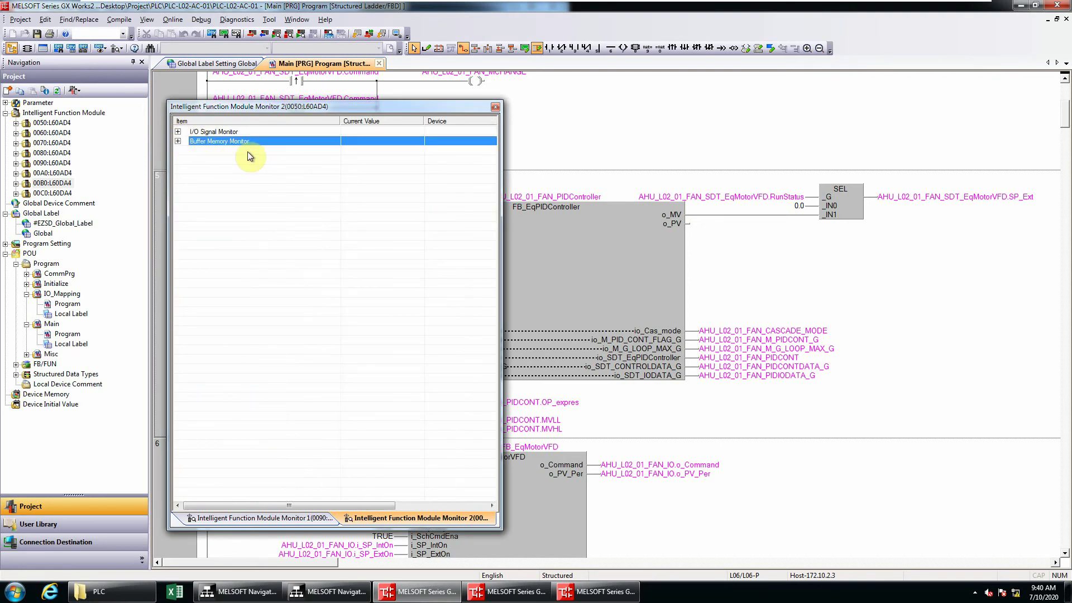
# Re-register Monitor 2 to module 0090:L60AD4 through Register Module Information.
pyautogui.click(240, 178)
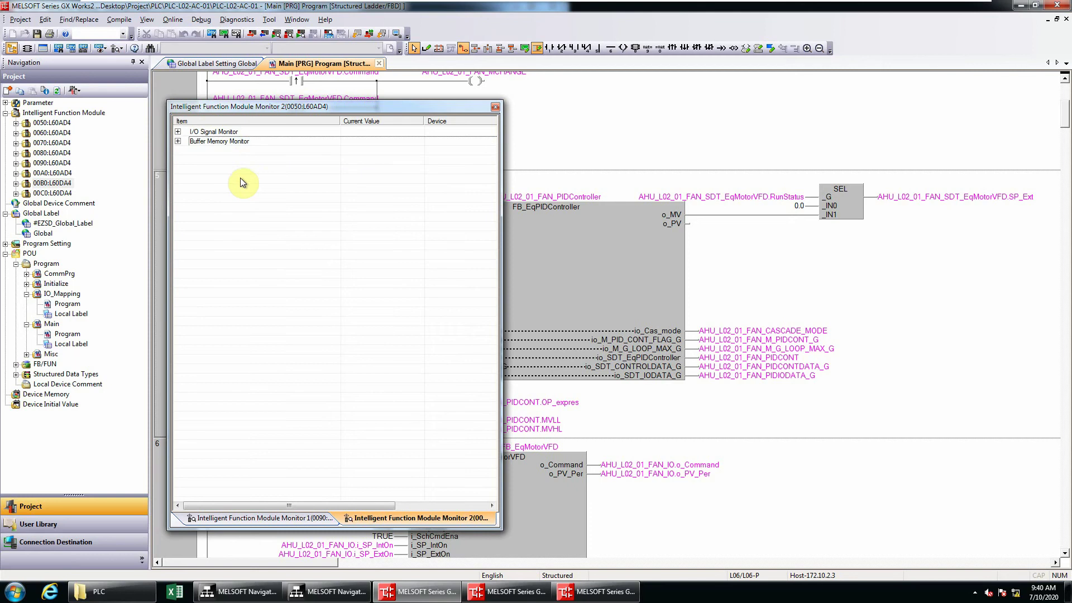
pyautogui.rightClick(277, 189)
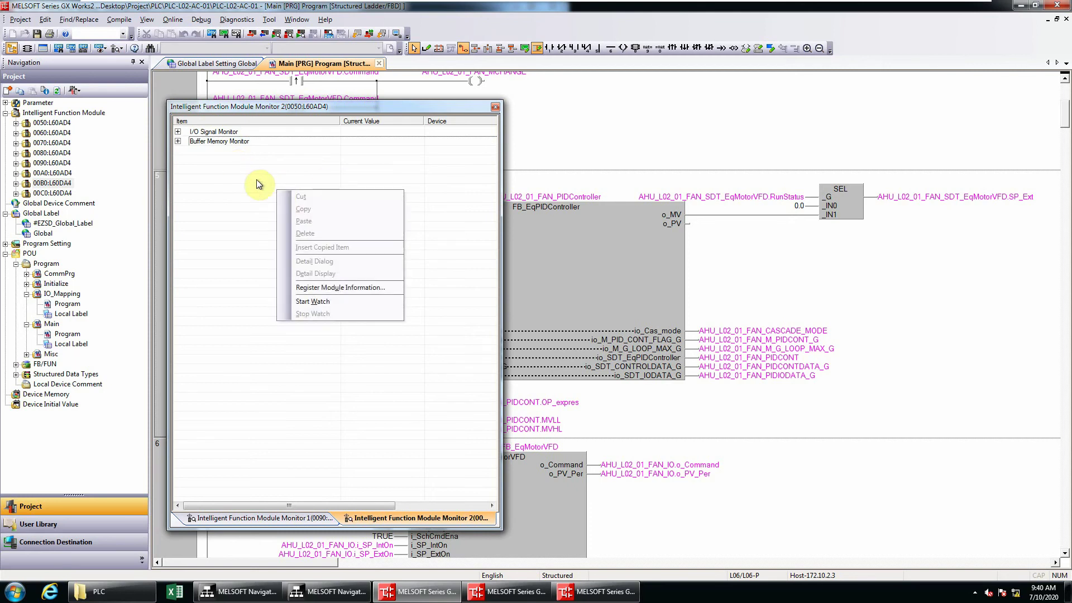
pyautogui.click(335, 287)
pyautogui.click(430, 261)
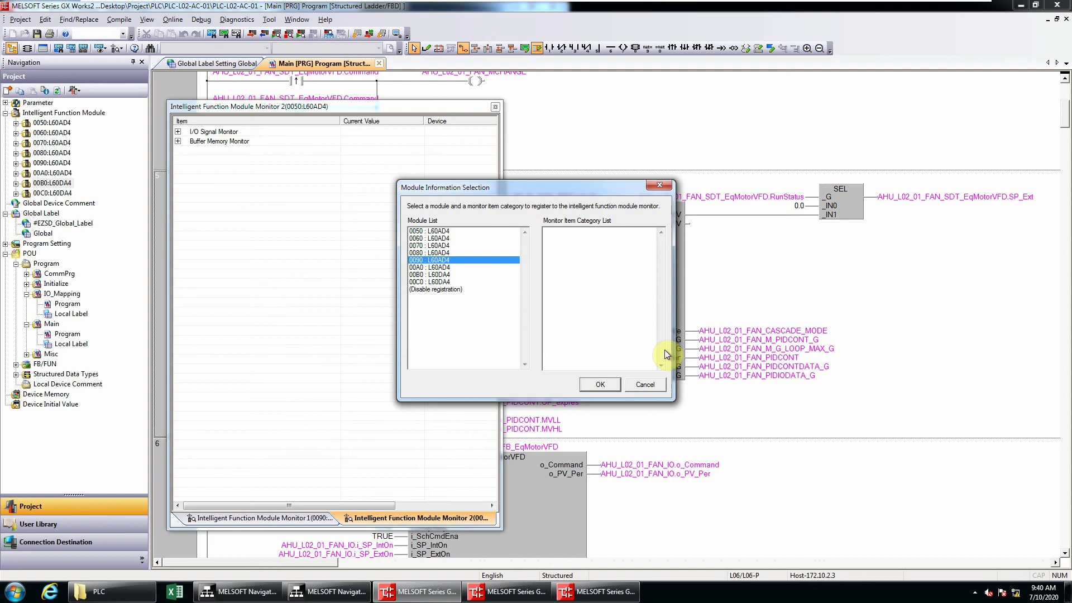
pyautogui.click(599, 384)
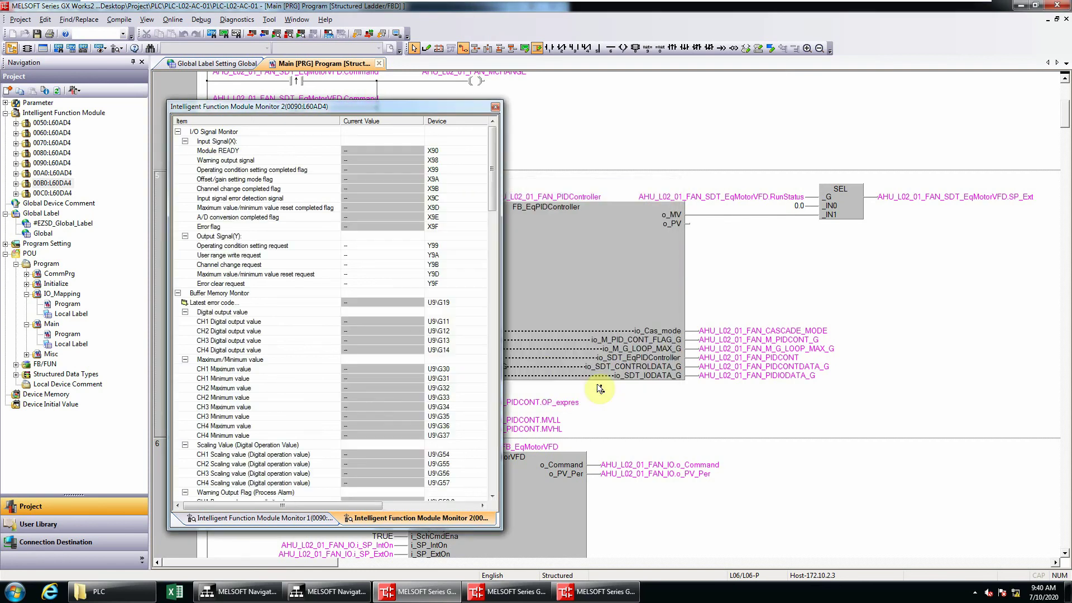
# Set Monitor 2's module registration to (Disable registration) and move the emptied window aside.
pyautogui.rightClick(255, 167)
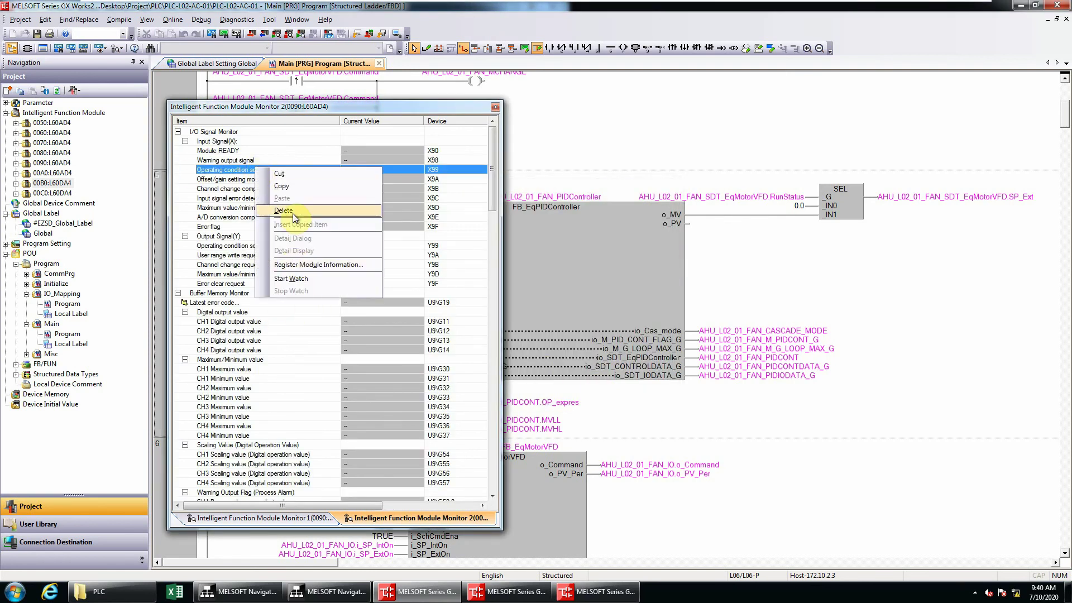
pyautogui.click(302, 266)
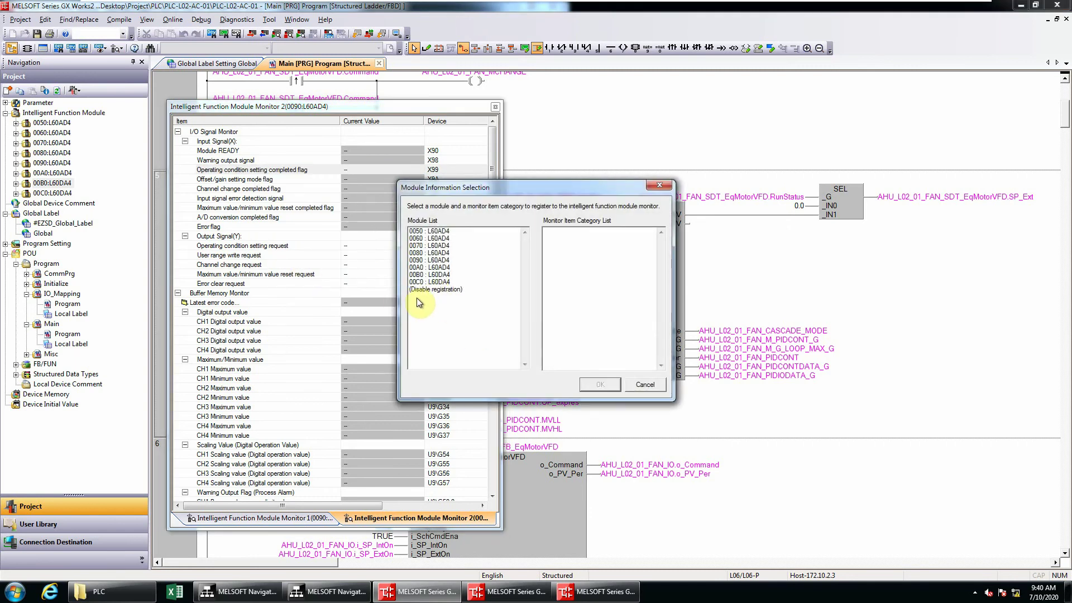
pyautogui.click(438, 290)
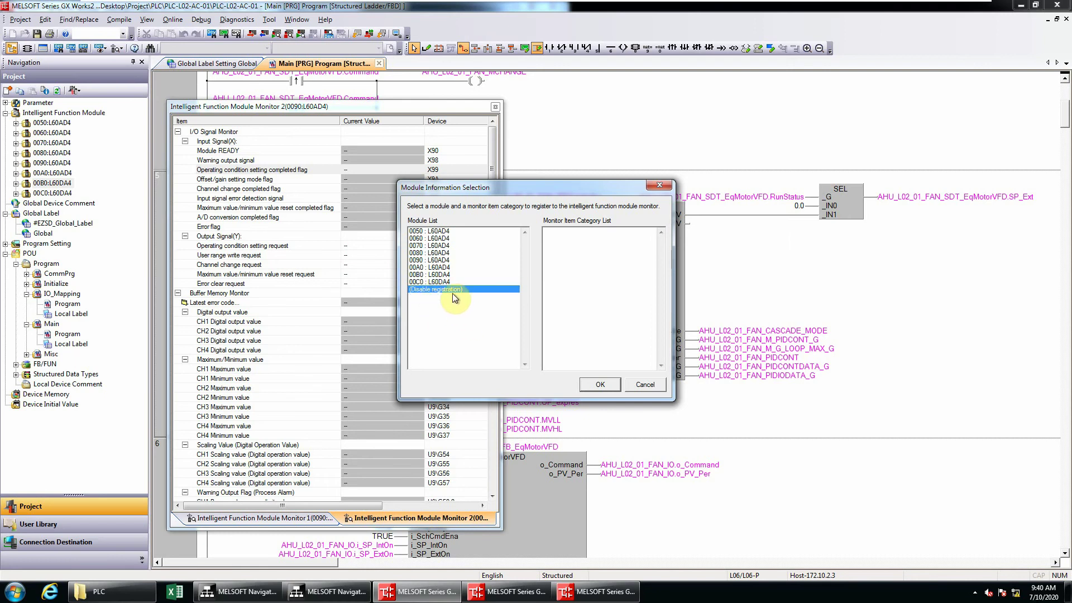
pyautogui.click(593, 387)
pyautogui.moveTo(216, 107); pyautogui.dragTo(224, 136)
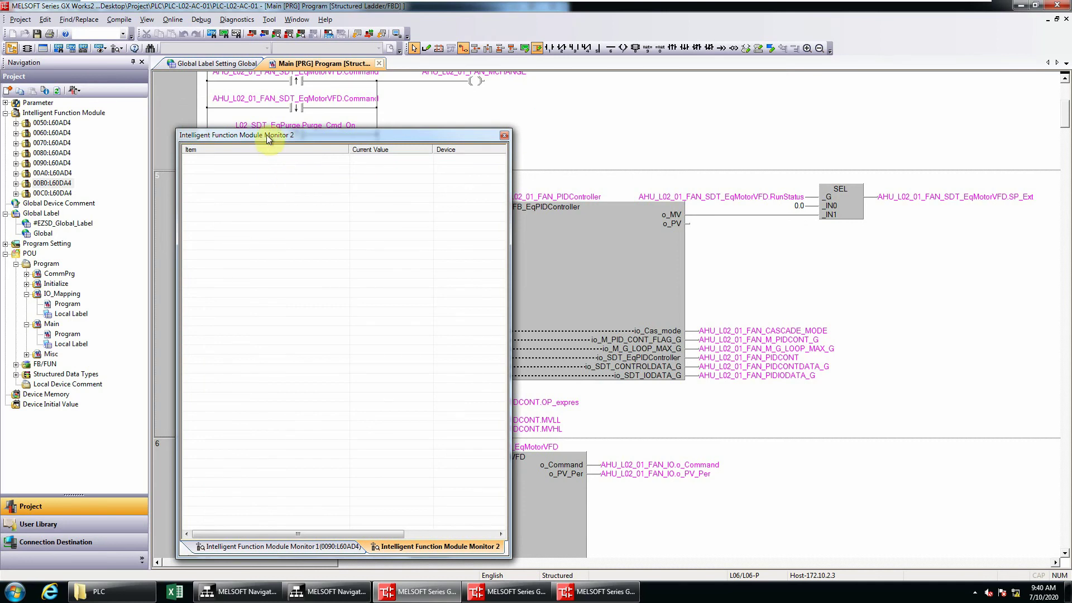
# Close Module 1's monitor from the View monitor list and float Monitor 2 up-right.
pyautogui.click(148, 20)
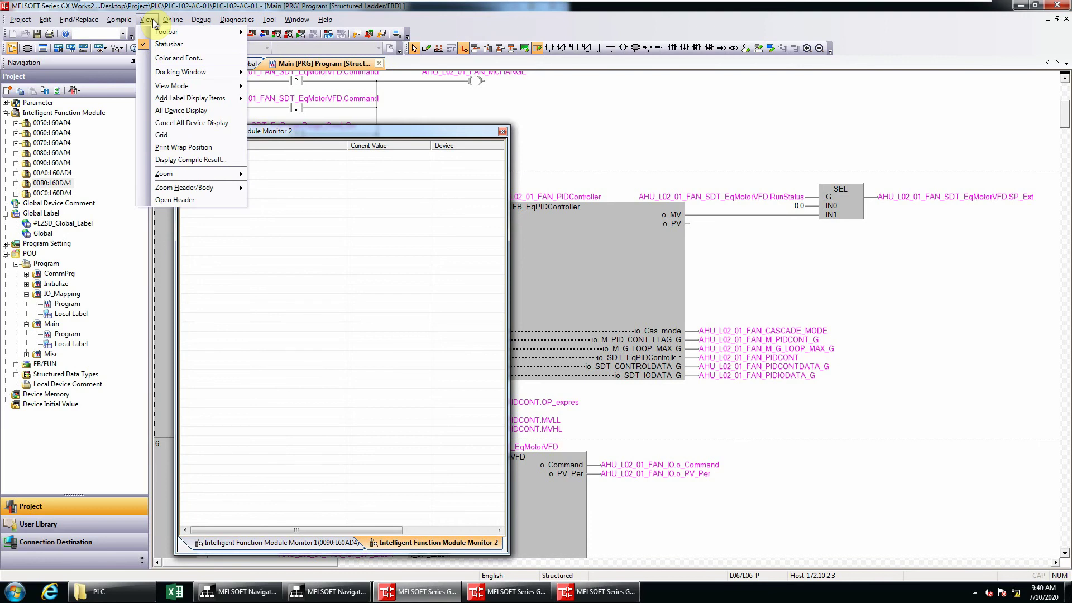
pyautogui.moveTo(183, 78)
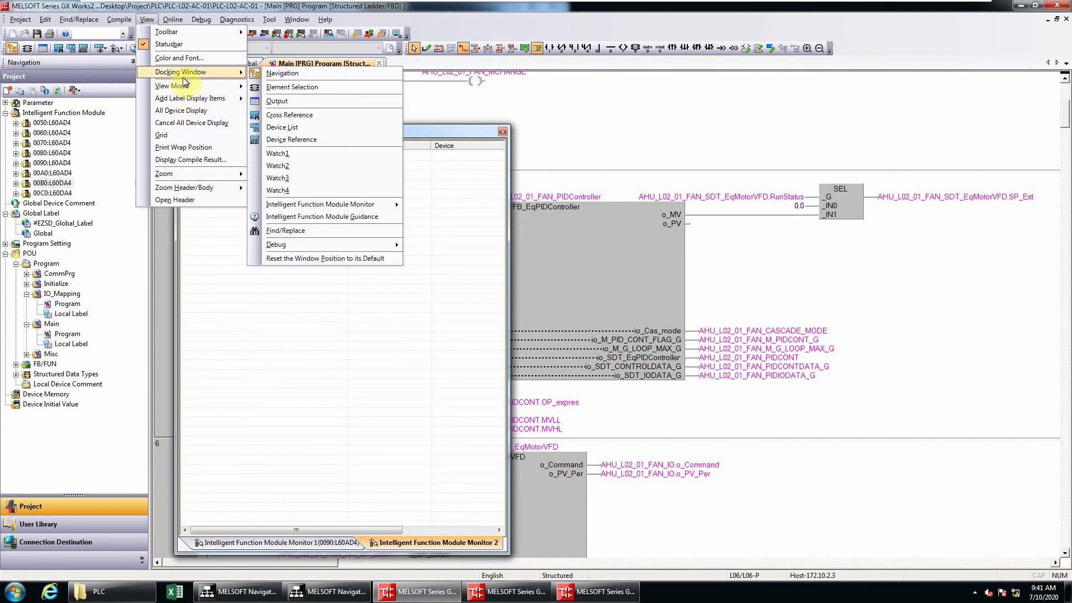
pyautogui.moveTo(333, 208)
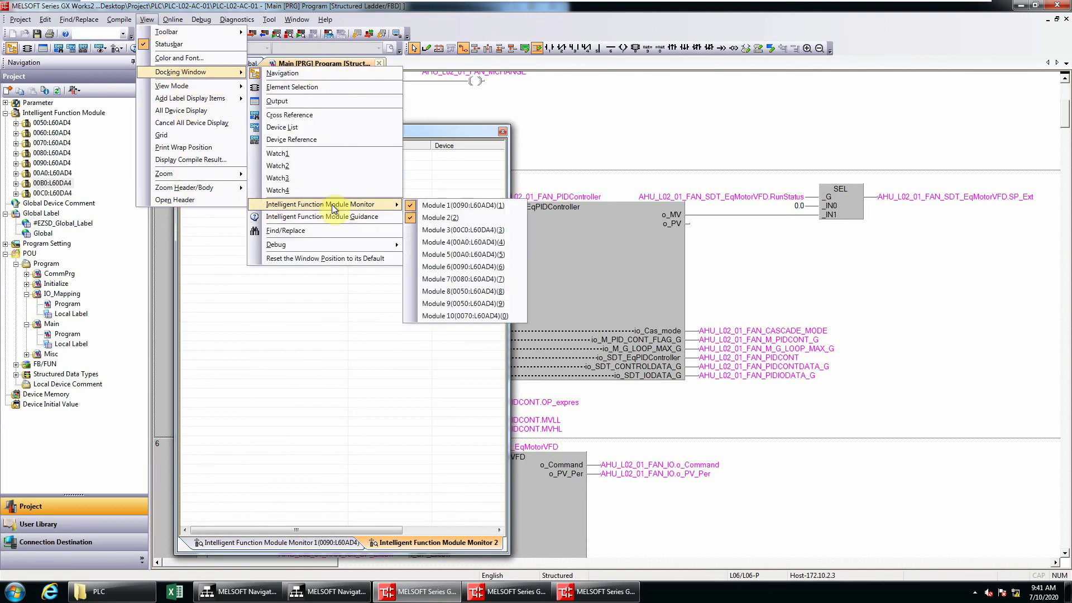
pyautogui.click(462, 209)
pyautogui.moveTo(276, 137); pyautogui.dragTo(374, 105)
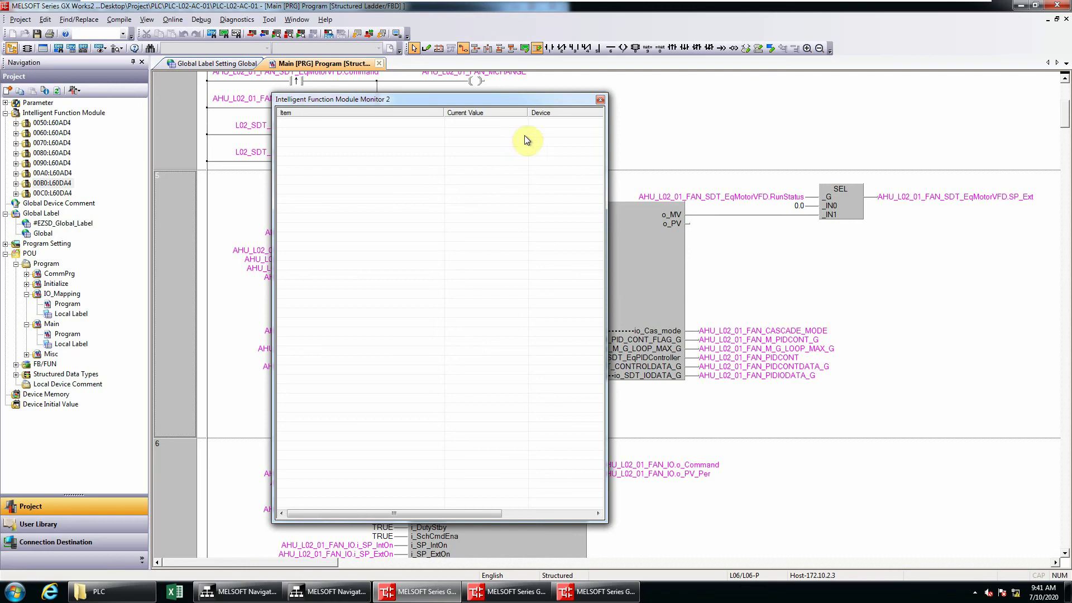
# Reopen Module 1's monitor, disable its 0090:L60AD4 registration, and float the emptied window.
pyautogui.click(146, 20)
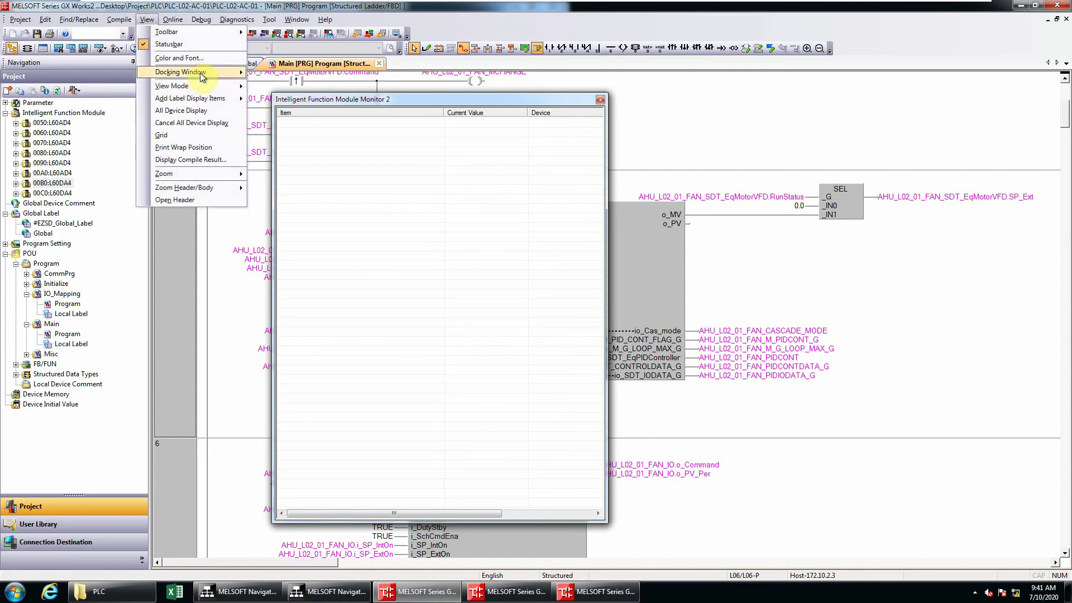
pyautogui.click(451, 206)
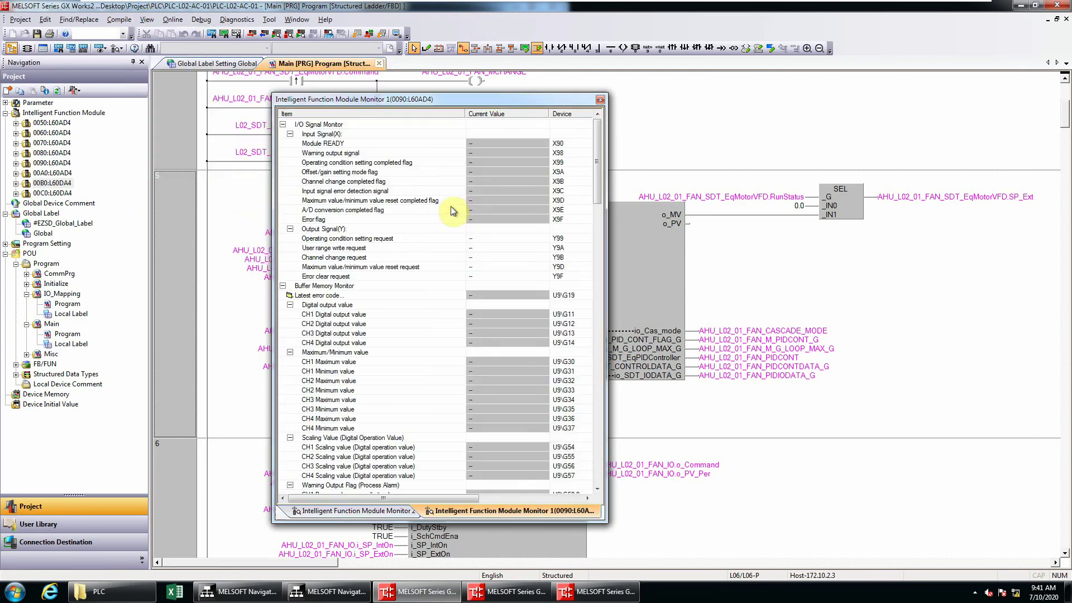
pyautogui.rightClick(404, 171)
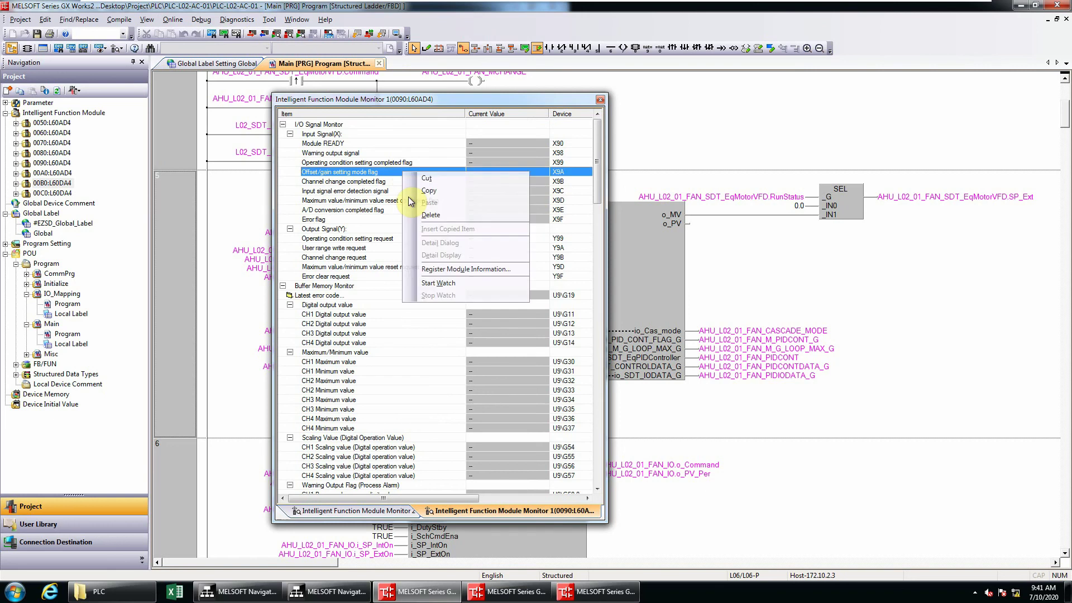
pyautogui.click(450, 272)
pyautogui.click(429, 290)
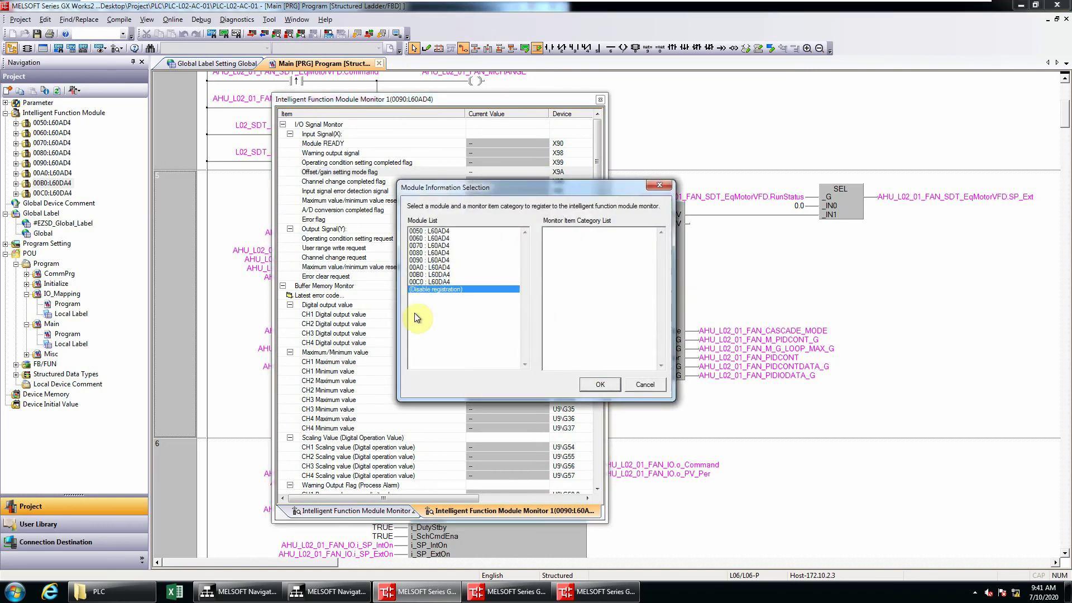
pyautogui.doubleClick(419, 289)
pyautogui.moveTo(364, 100); pyautogui.dragTo(414, 134)
pyautogui.click(147, 18)
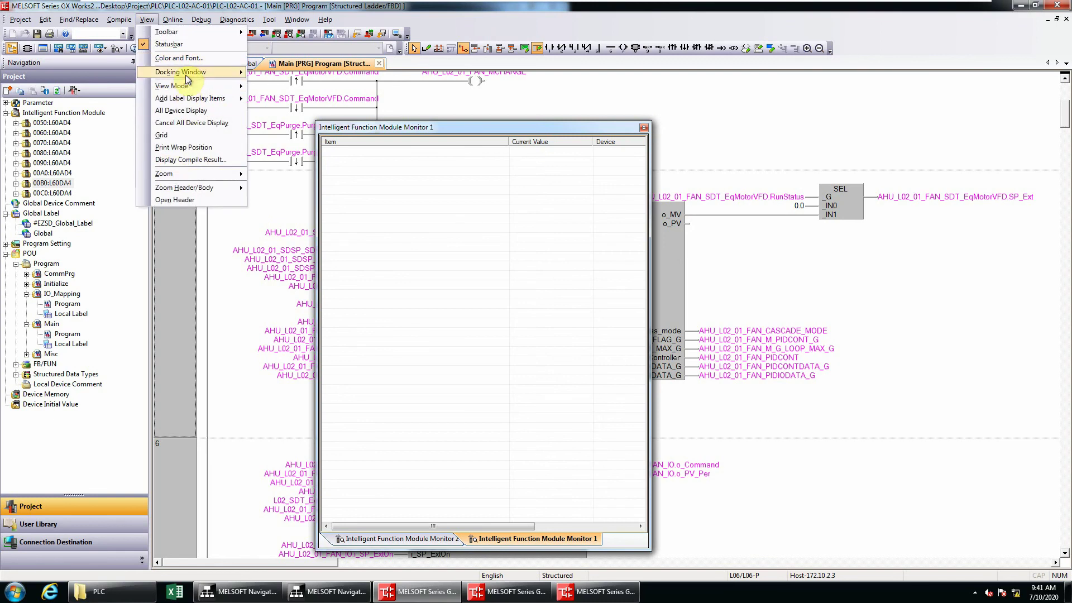
# Bring up the Intelligent Function Module Monitor list to reach Module 3 (00C0:L60DA4).
pyautogui.moveTo(185, 78)
pyautogui.moveTo(362, 207)
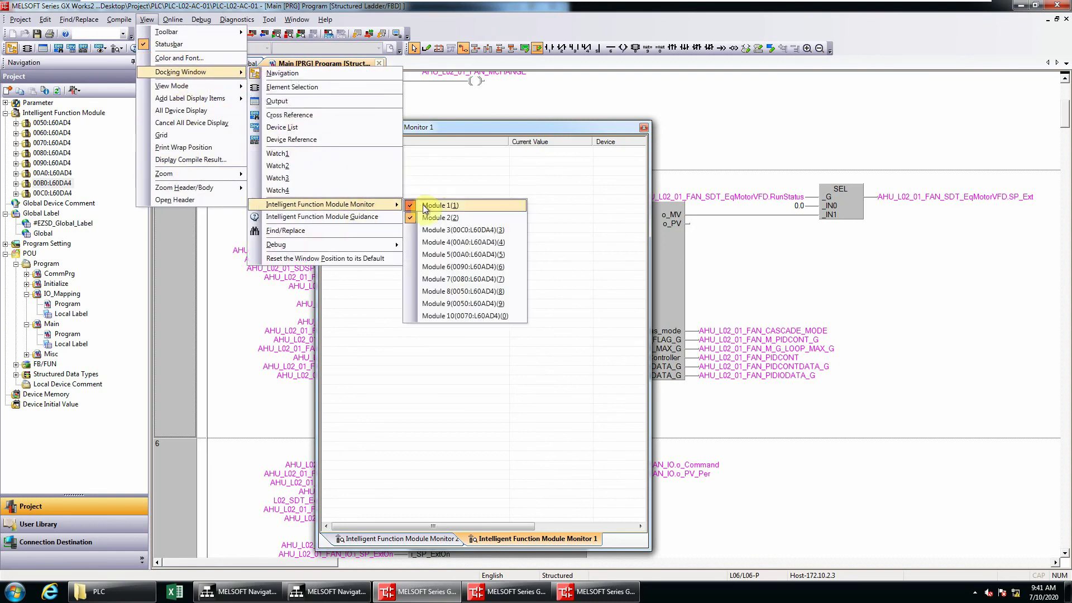
# Float Module 3's 00C0:L60DA4 monitor, set it to (Disable registration), then close it.
pyautogui.click(442, 230)
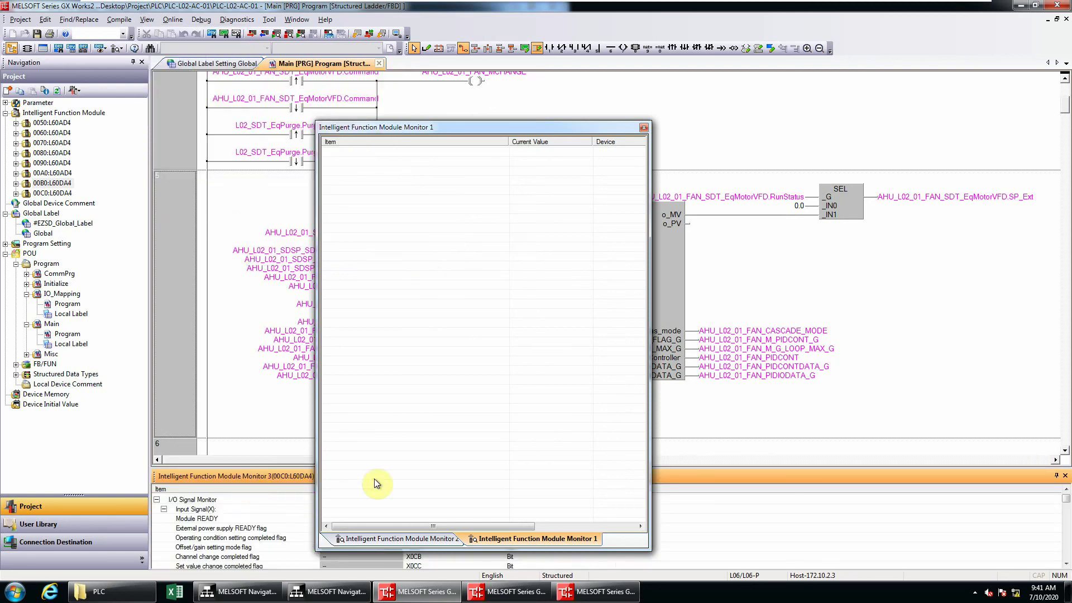
pyautogui.moveTo(749, 484); pyautogui.dragTo(635, 277)
pyautogui.moveTo(21, 321); pyautogui.dragTo(387, 320)
pyautogui.moveTo(455, 277); pyautogui.dragTo(425, 205)
pyautogui.rightClick(514, 248)
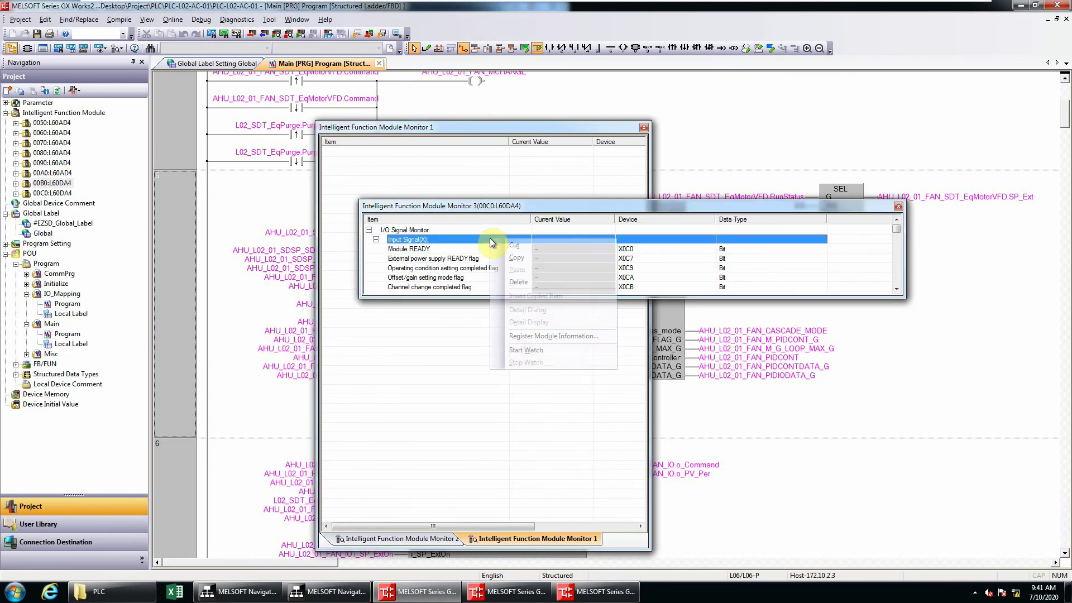
pyautogui.click(529, 337)
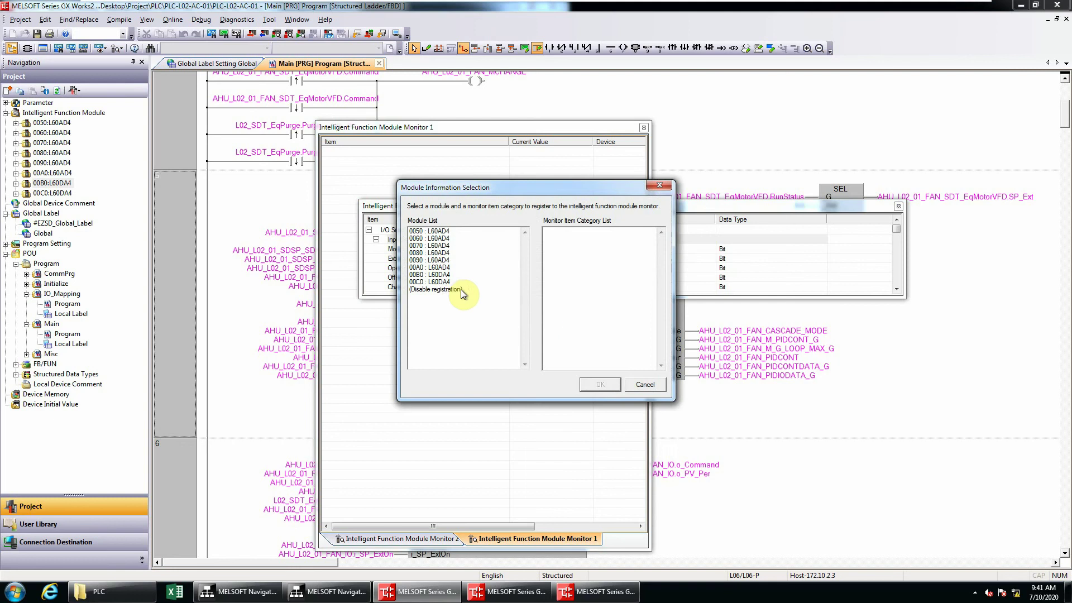
pyautogui.doubleClick(466, 290)
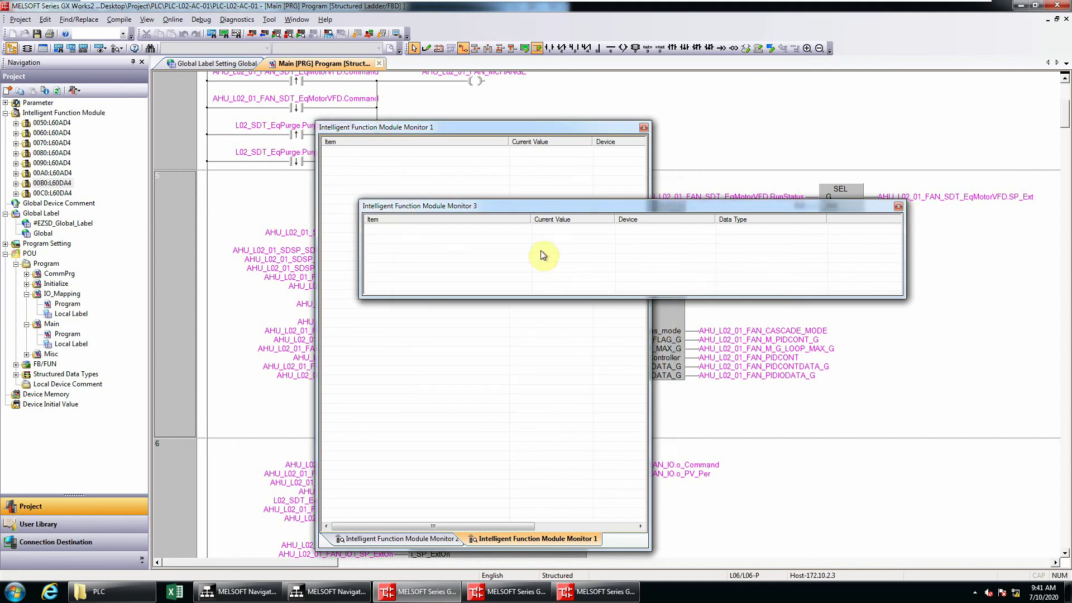
pyautogui.click(898, 206)
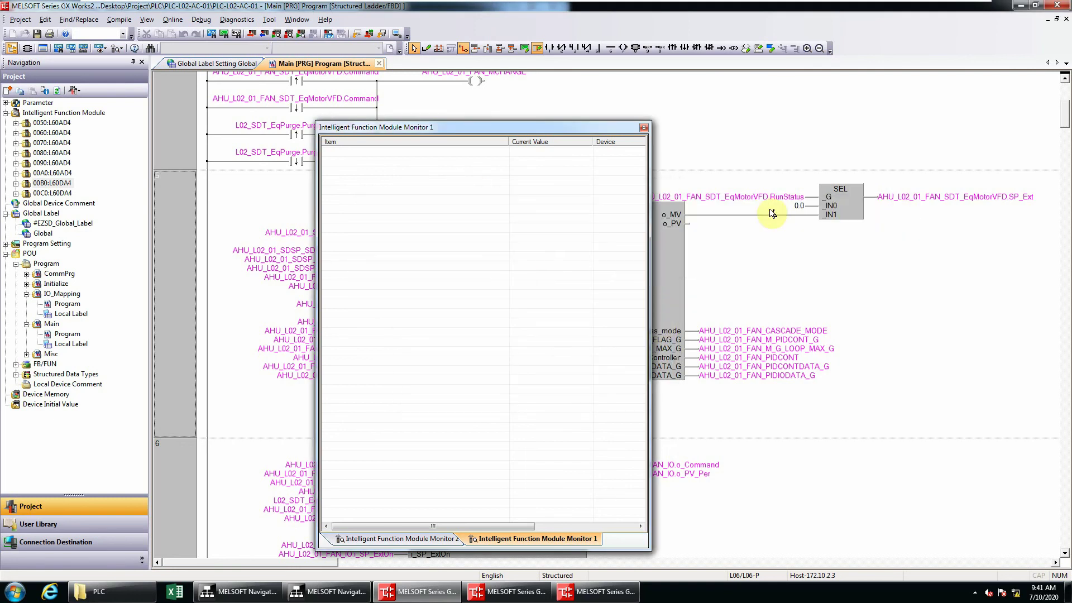
# Register module 0050:L60AD4 into the empty Monitor 1 and shift its window slightly left.
pyautogui.rightClick(50, 123)
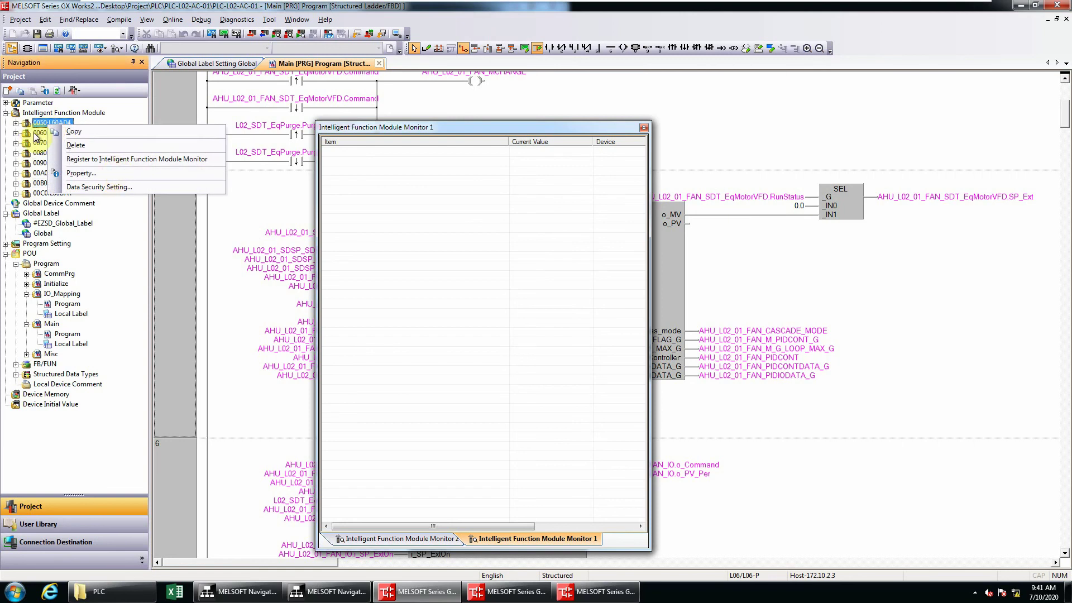
pyautogui.rightClick(28, 134)
pyautogui.rightClick(31, 134)
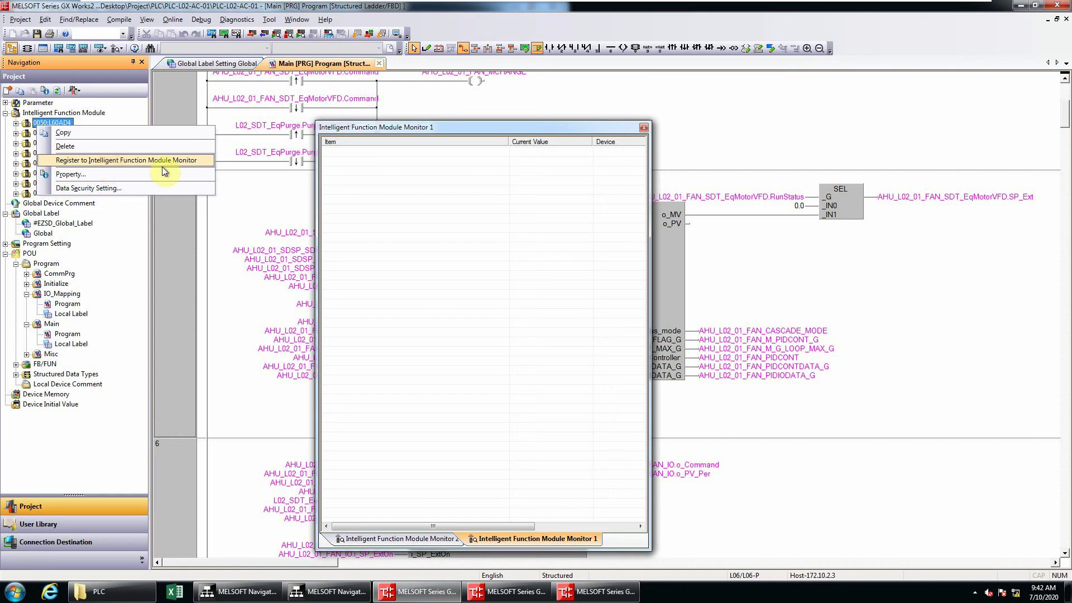
pyautogui.click(119, 162)
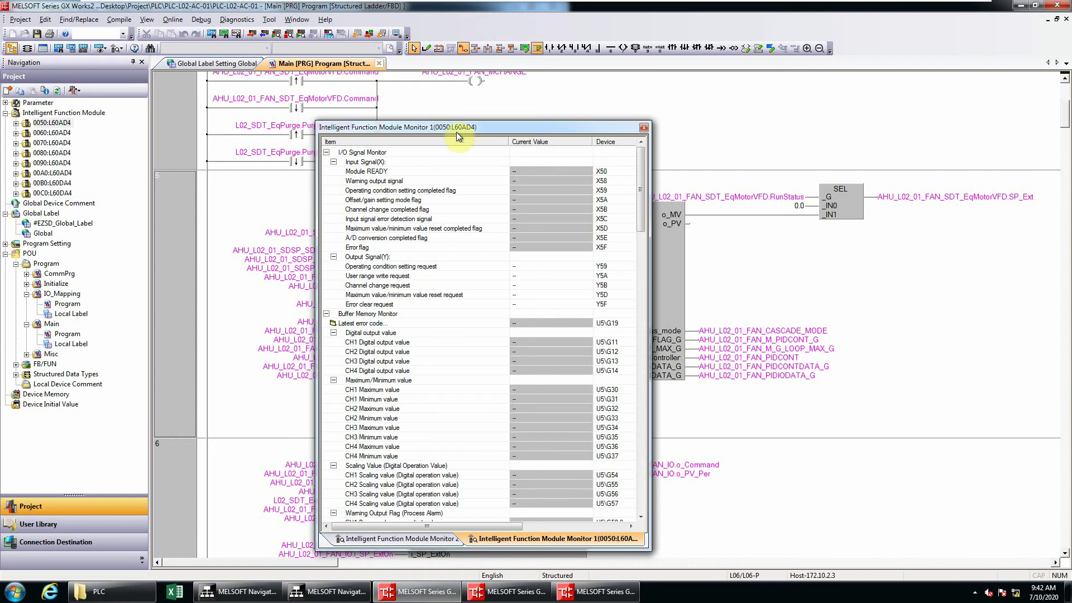
pyautogui.moveTo(458, 130); pyautogui.dragTo(414, 126)
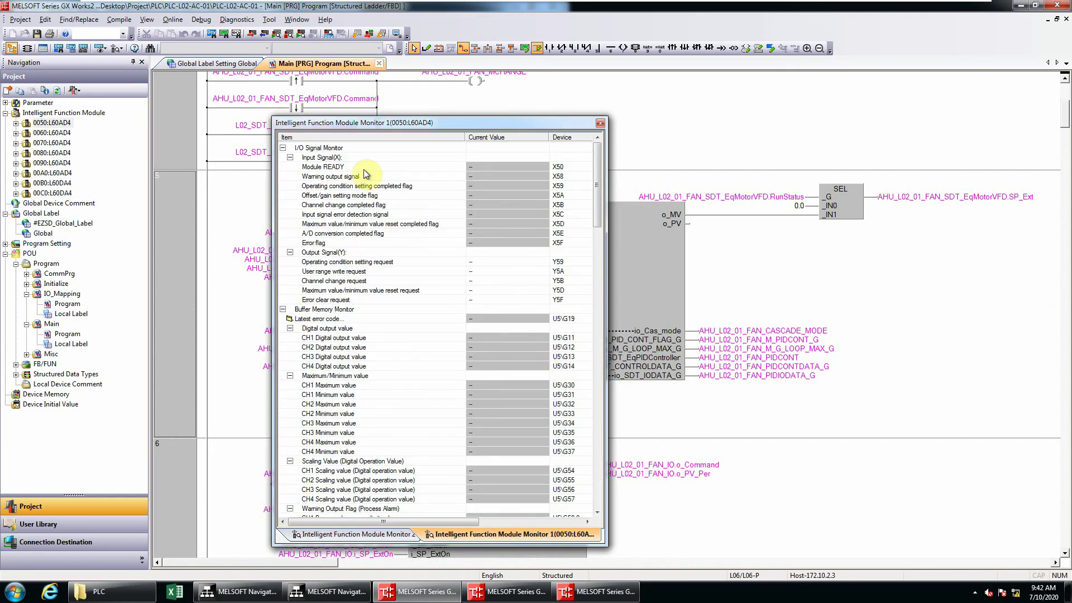
# Register module 00B0:L60DA4 into a new Monitor 2 and move that window up and left.
pyautogui.rightClick(53, 183)
pyautogui.click(106, 215)
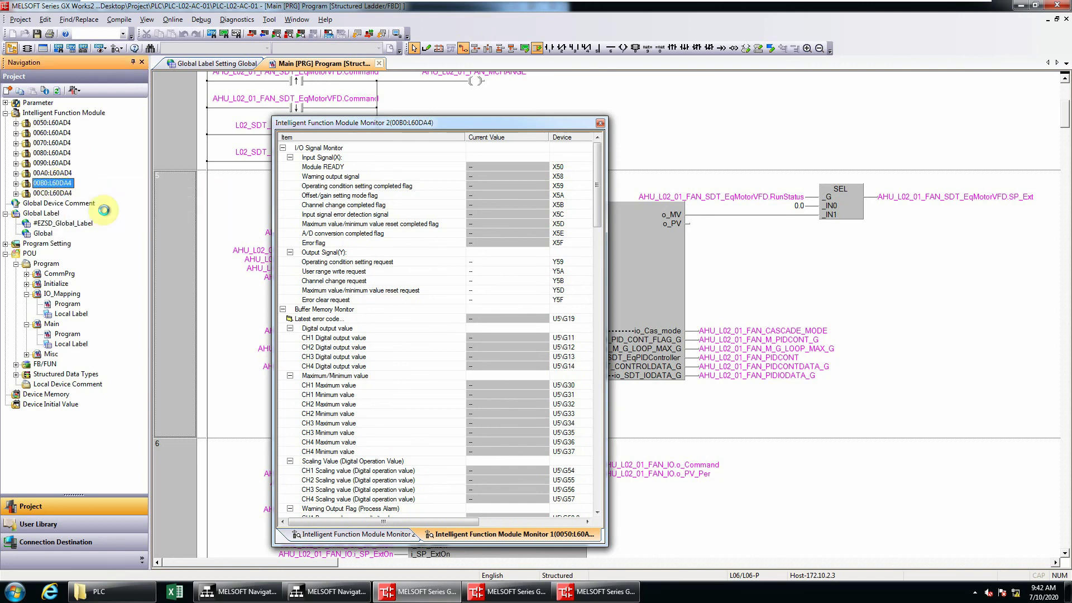
pyautogui.moveTo(357, 126); pyautogui.dragTo(321, 98)
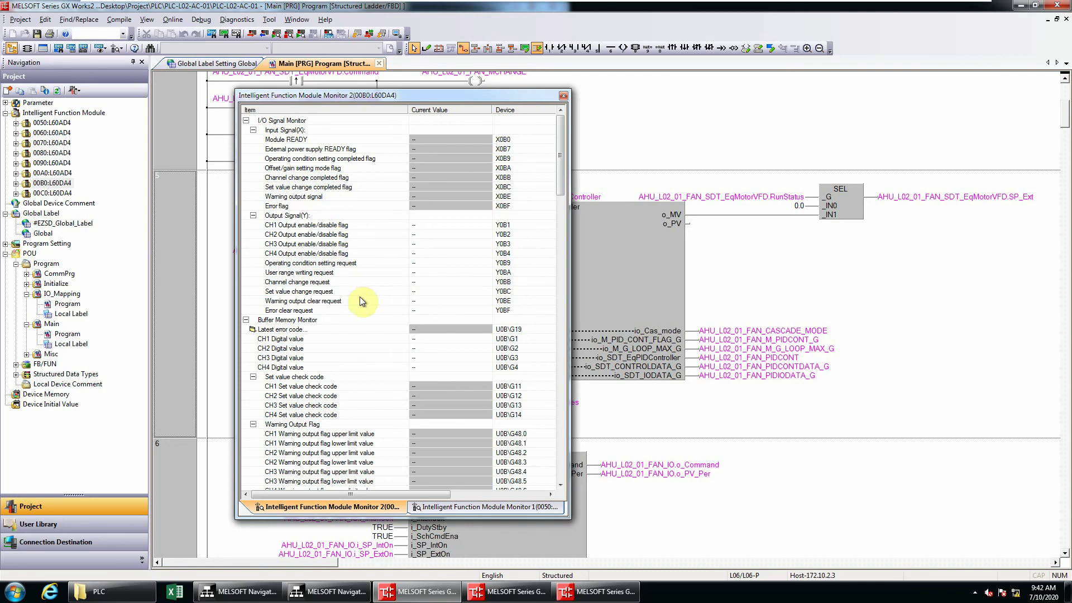
pyautogui.moveTo(380, 100); pyautogui.dragTo(350, 98)
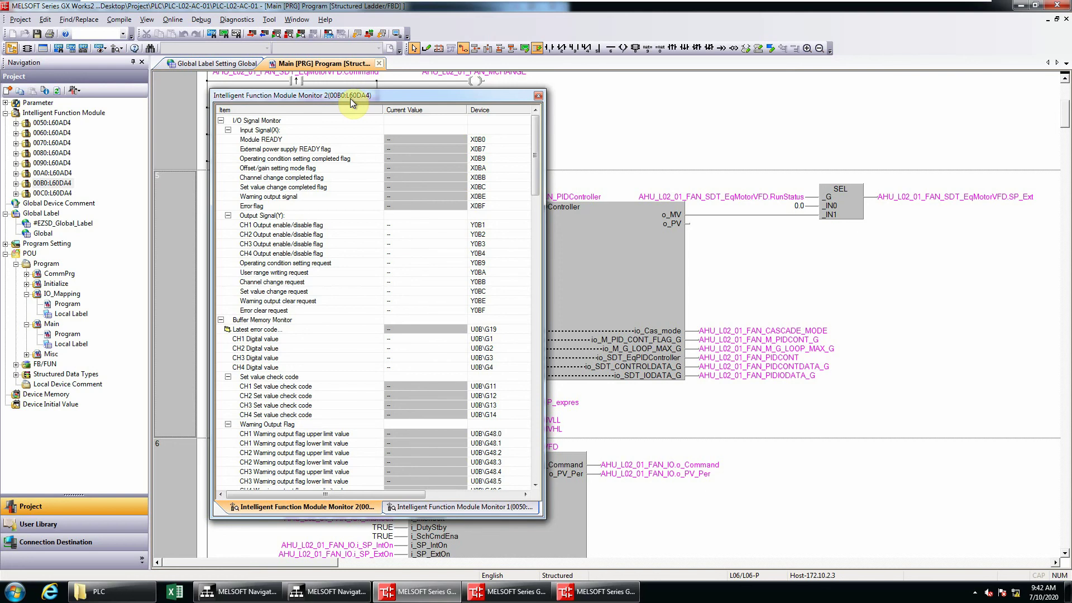
pyautogui.moveTo(349, 98); pyautogui.dragTo(352, 91)
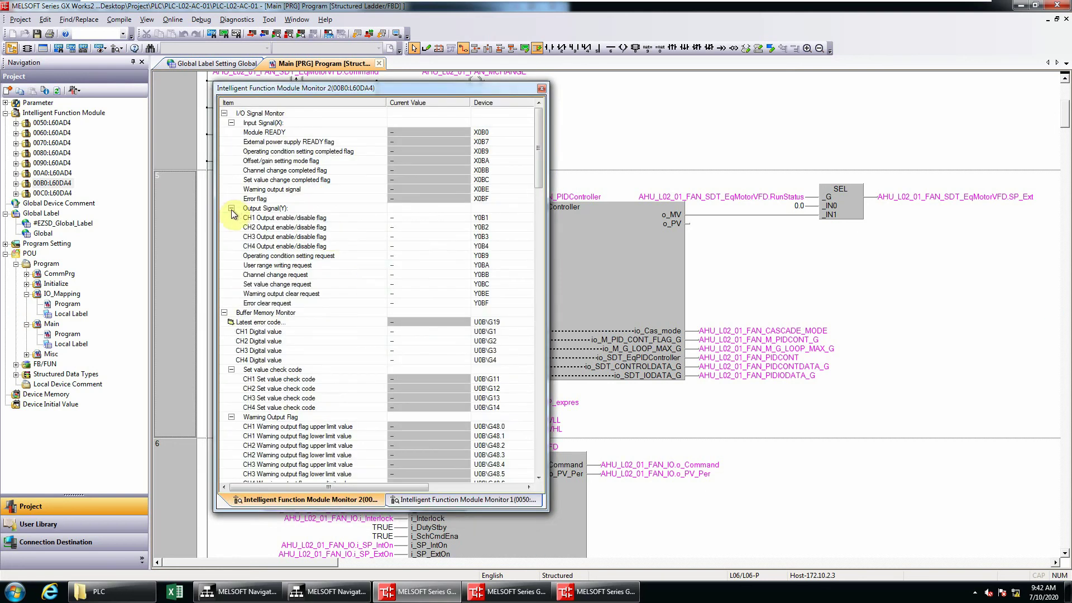
# Collapse the Output Signal(Y), Input Signal(X), I/O Signal Monitor and Buffer Memory Monitor groups.
pyautogui.click(231, 208)
pyautogui.click(233, 123)
pyautogui.click(231, 122)
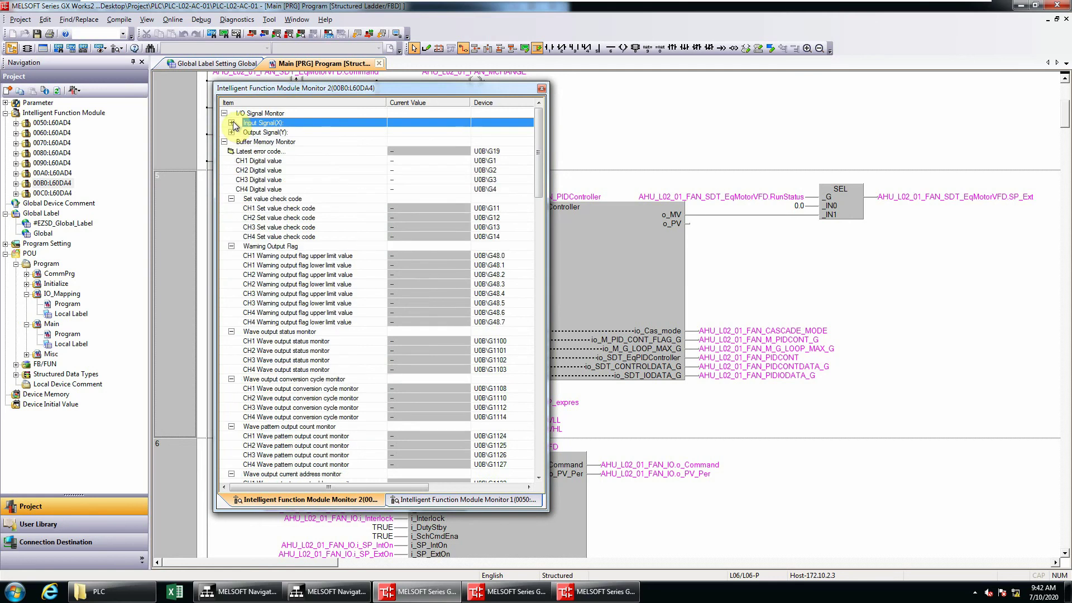
pyautogui.click(224, 113)
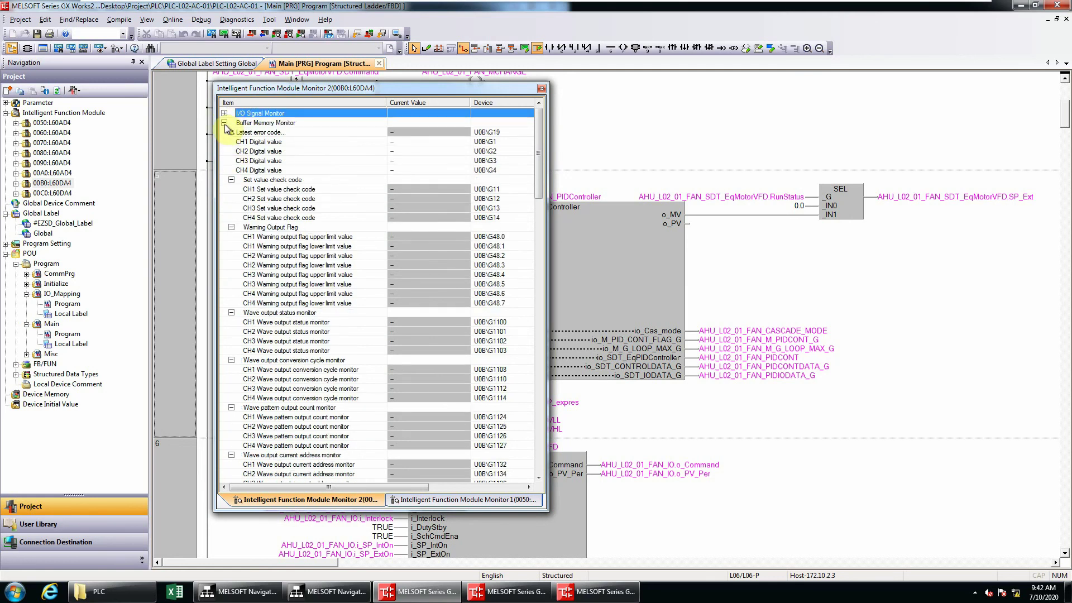
pyautogui.click(224, 123)
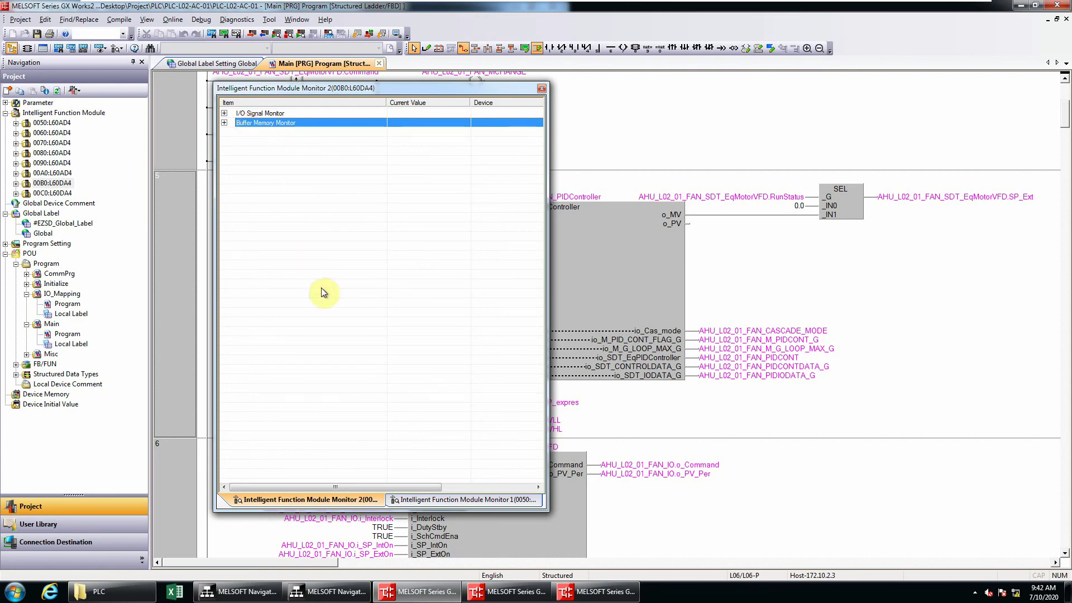
pyautogui.click(307, 201)
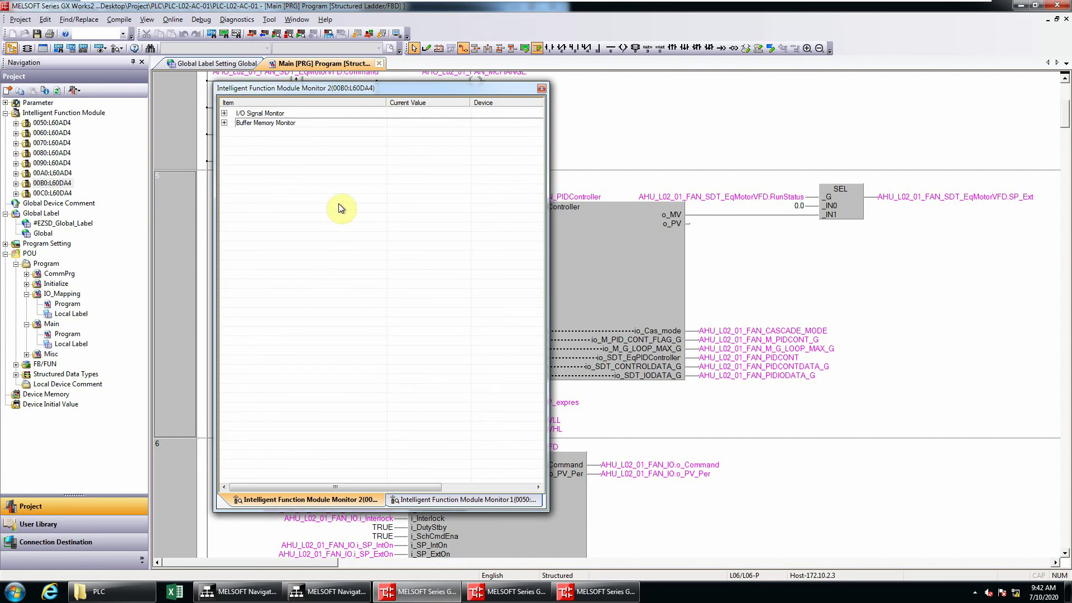